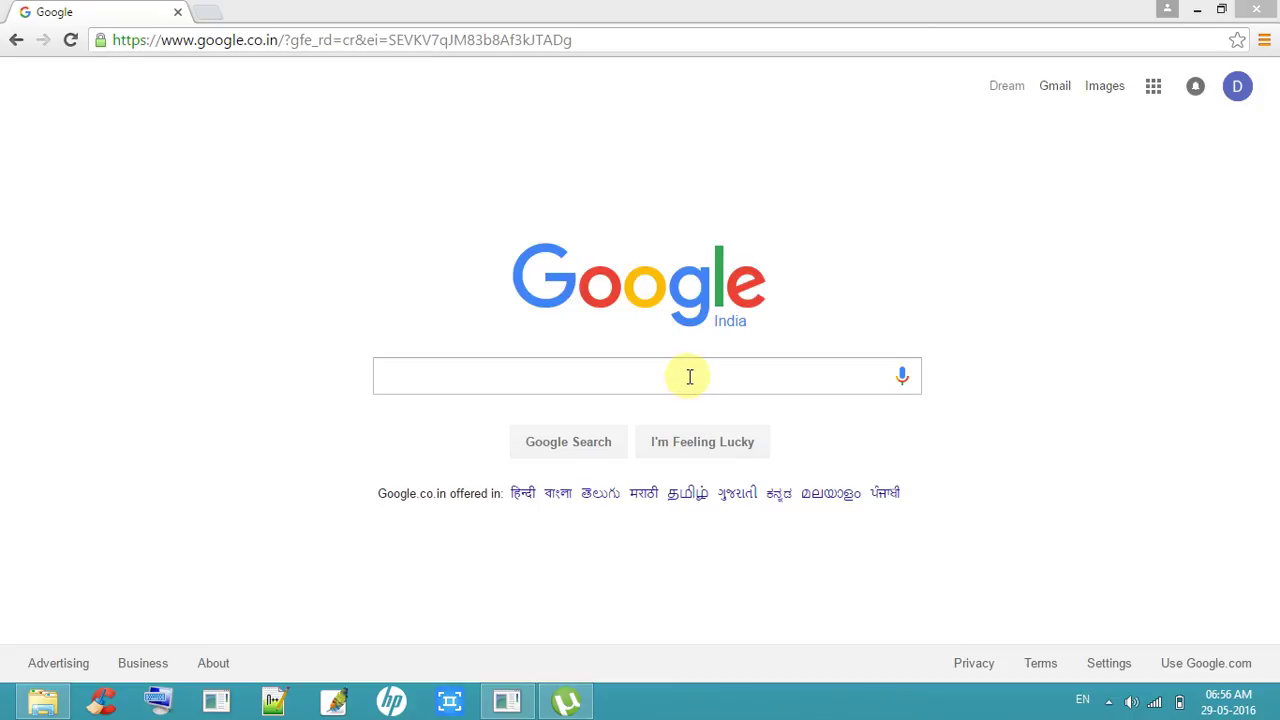
Search Google for "google input tools", open the Google Input Tools try-it page from the results, and close the duplicate tab.
click(689, 375)
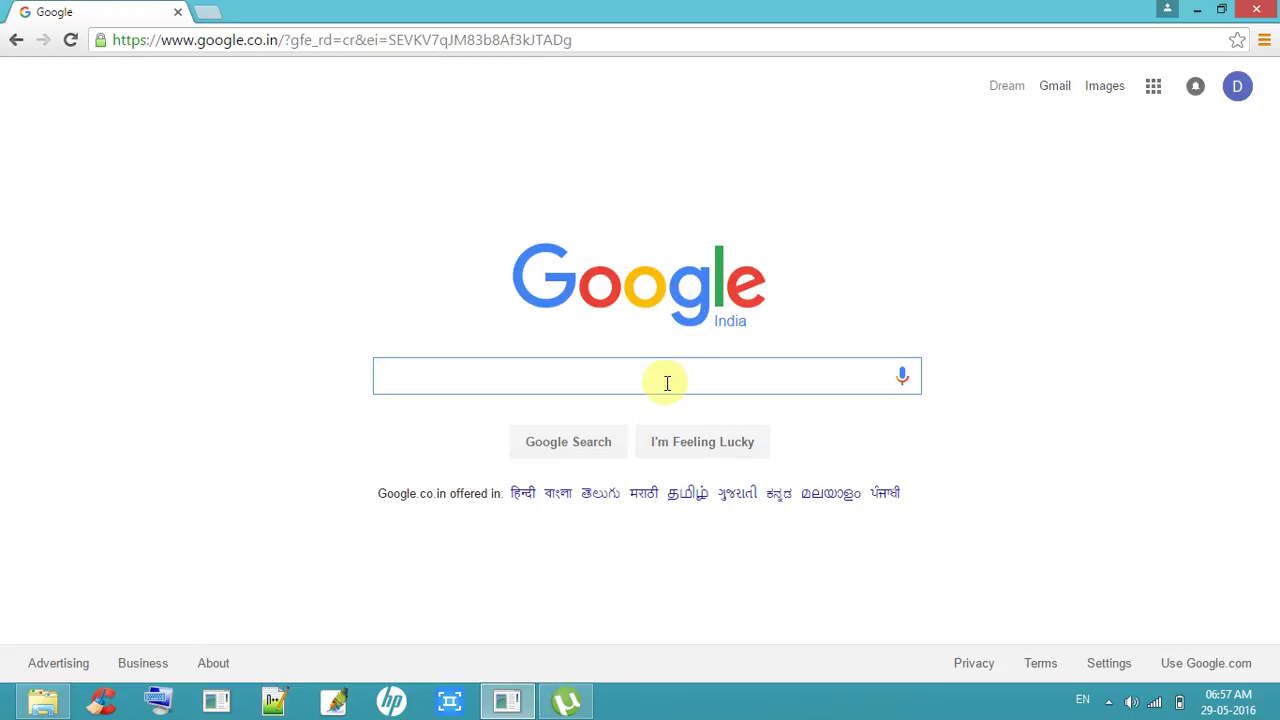
text(goo)
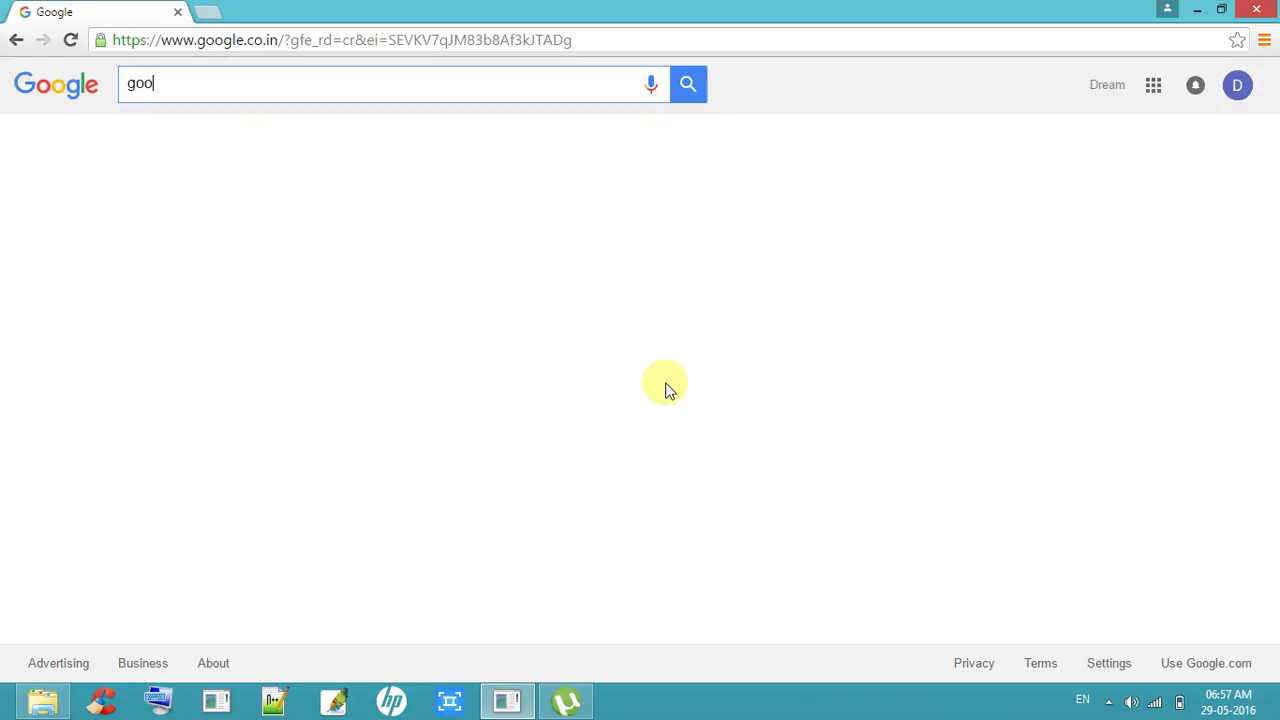
text(gl)
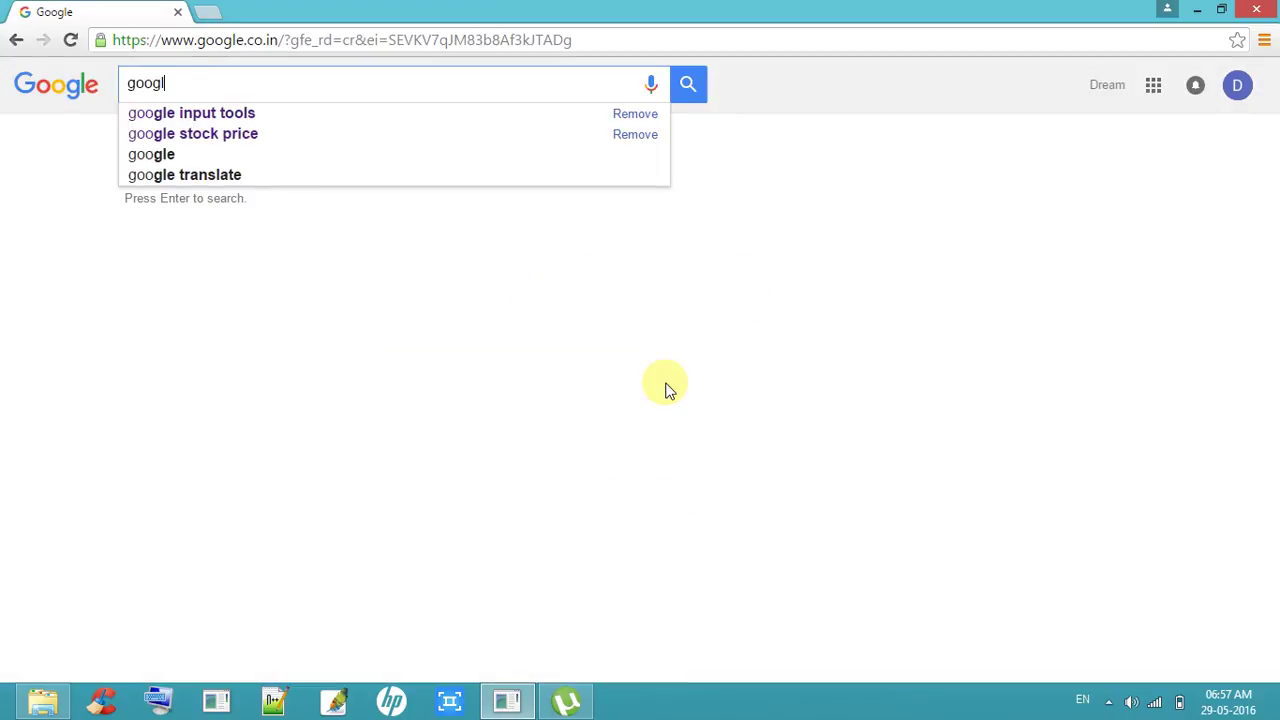
text(e in)
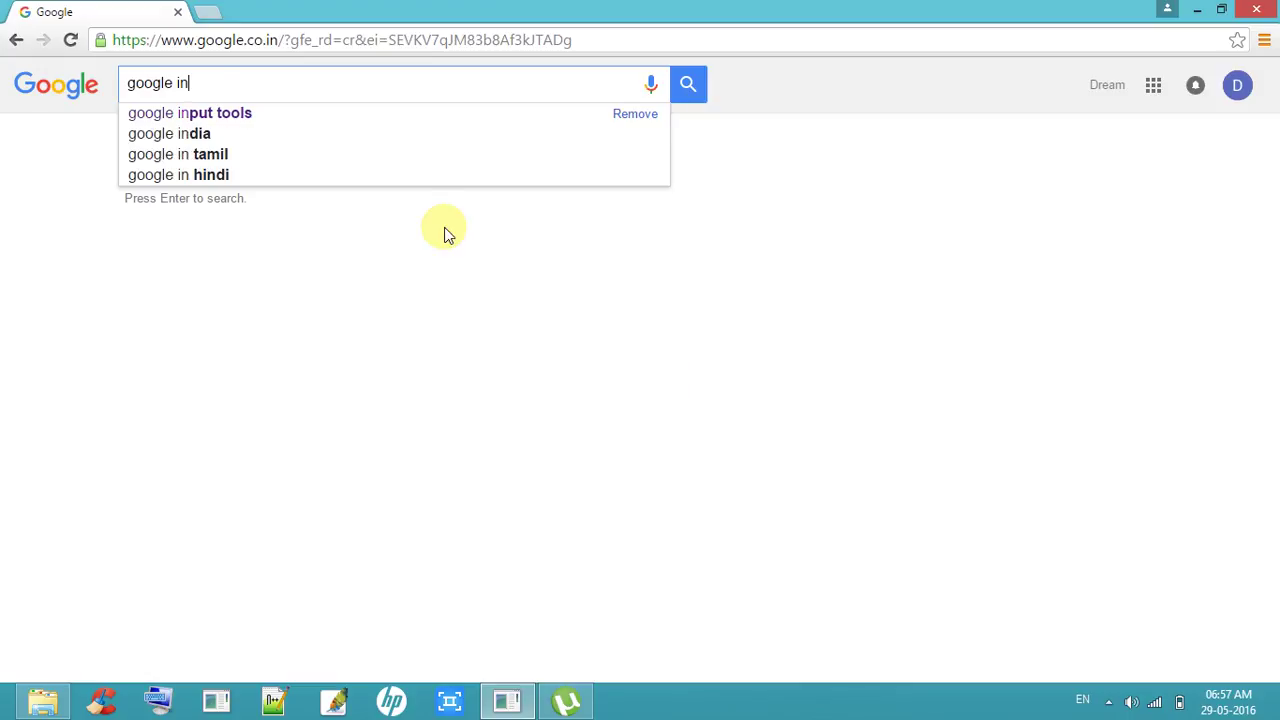
click(253, 113)
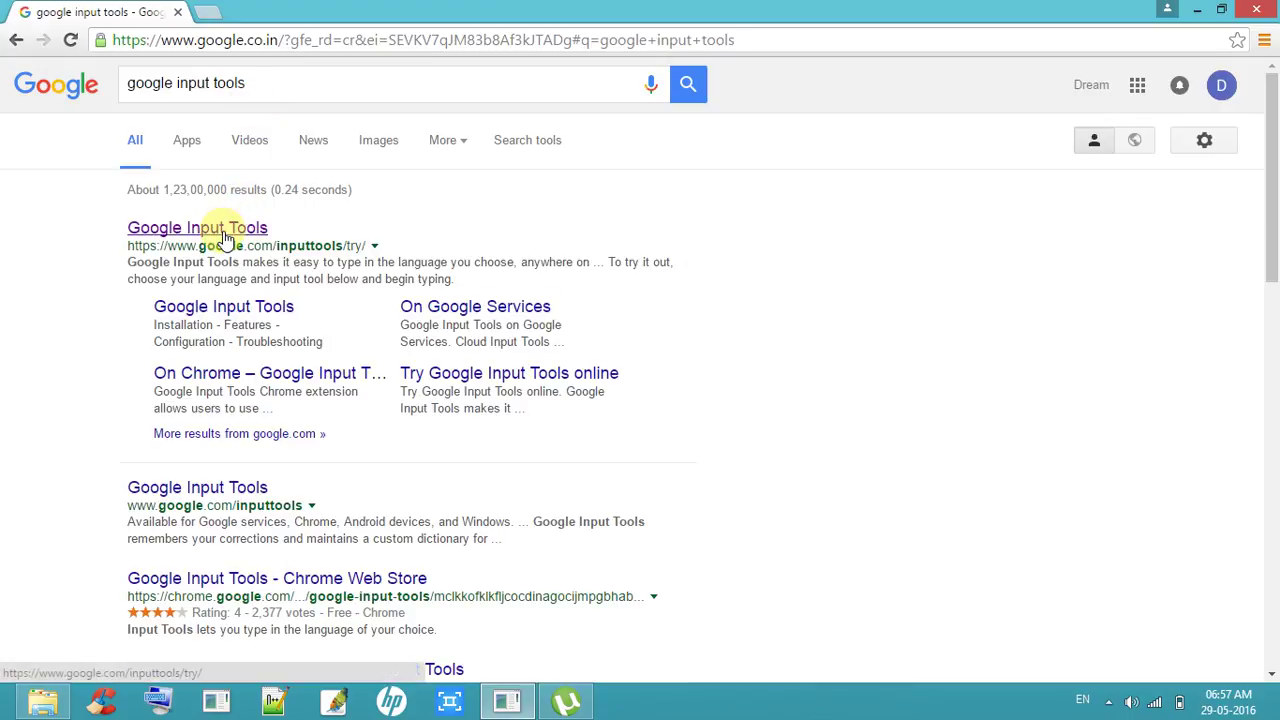
click(223, 237)
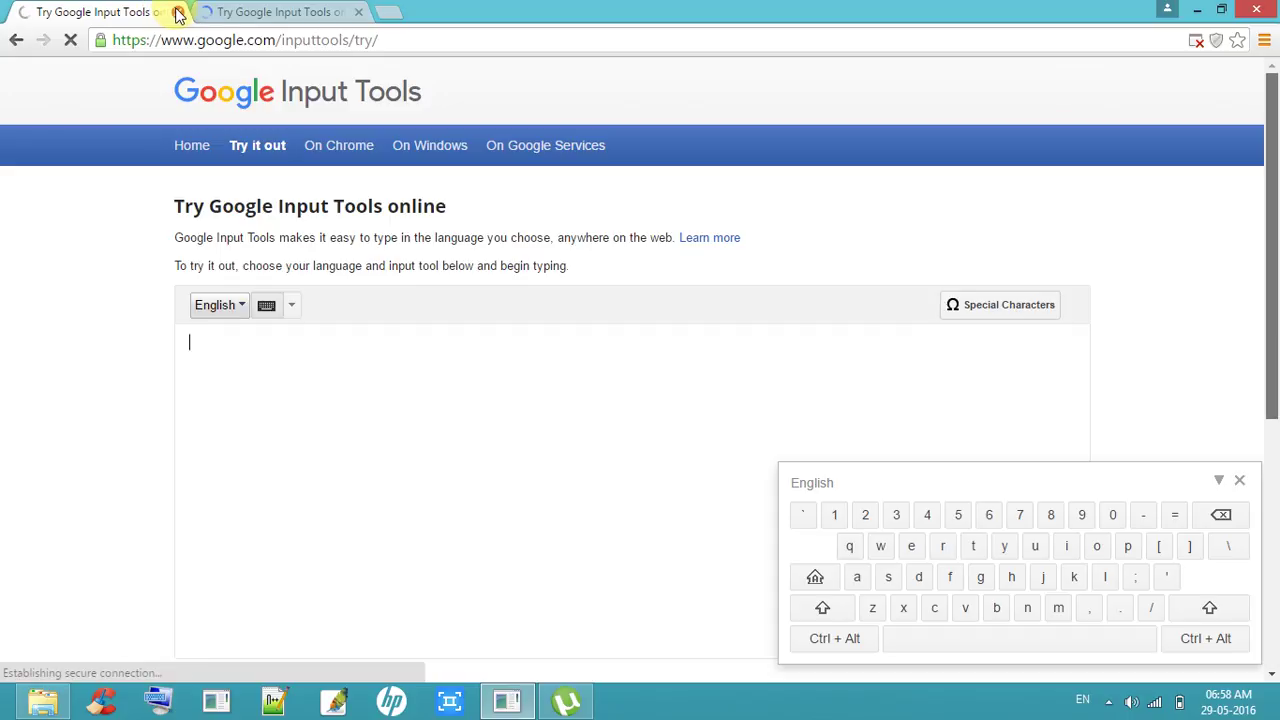
click(178, 12)
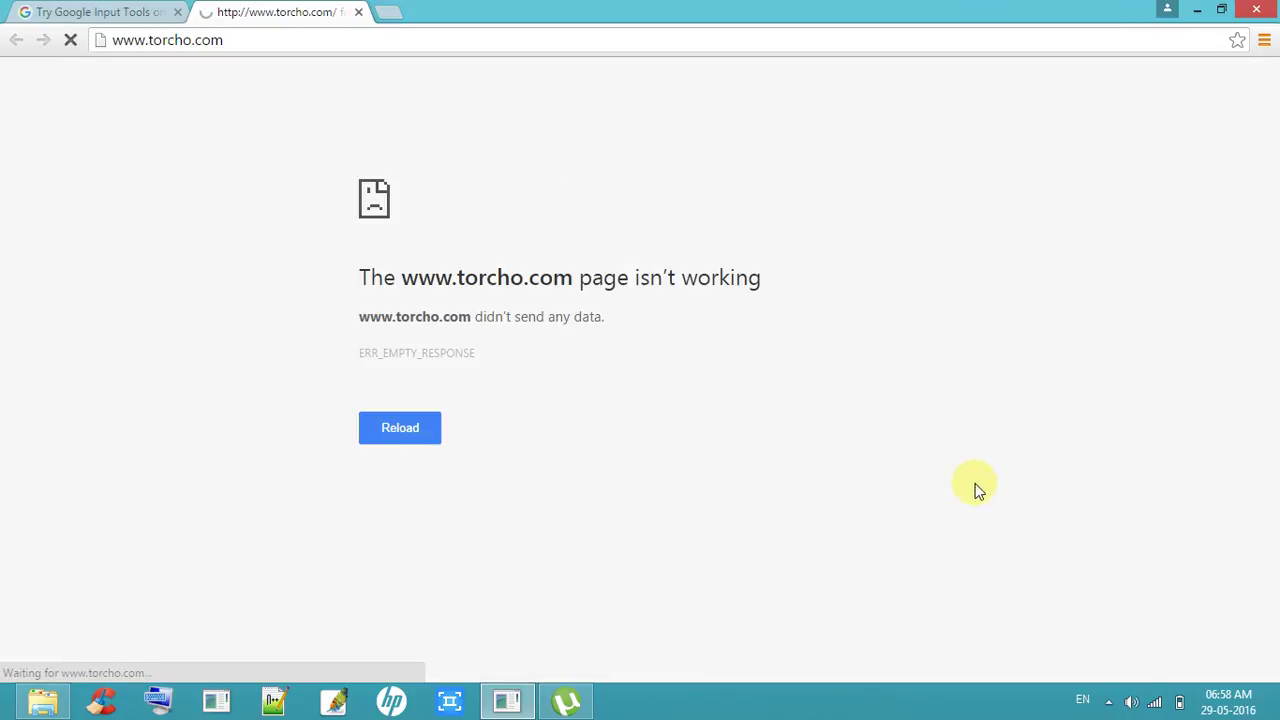
click(1108, 701)
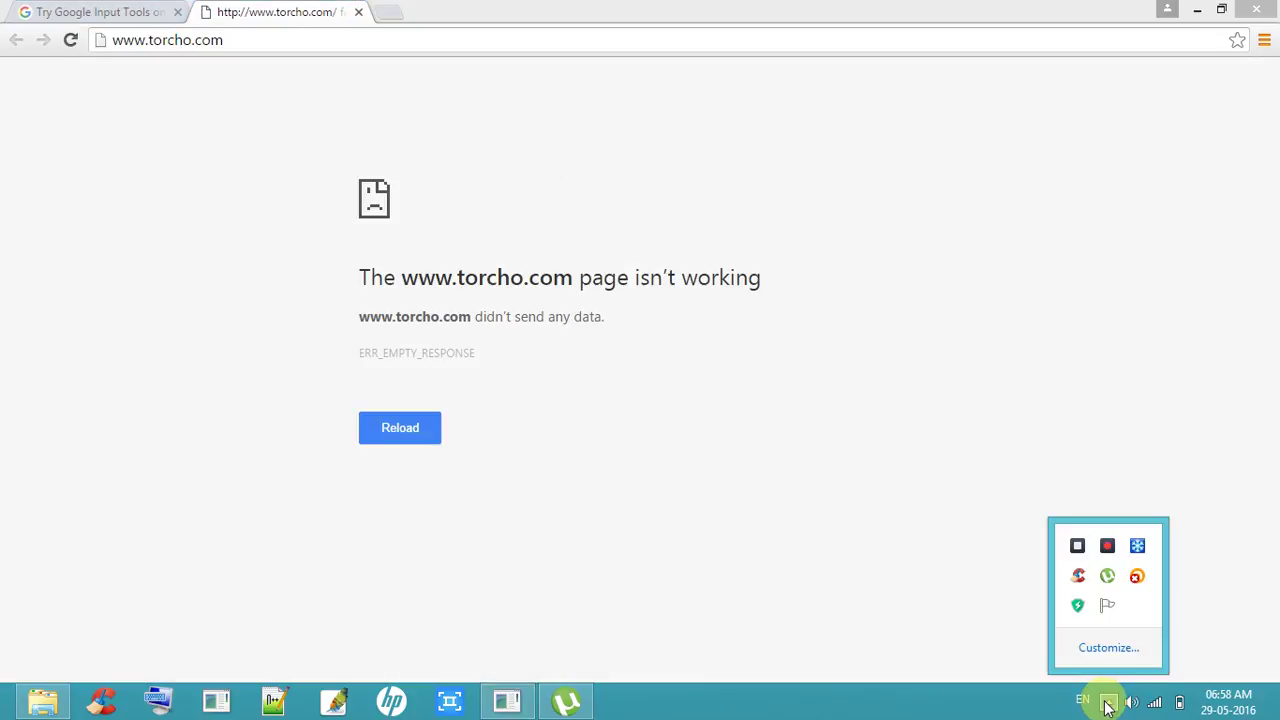
click(1106, 544)
click(1108, 701)
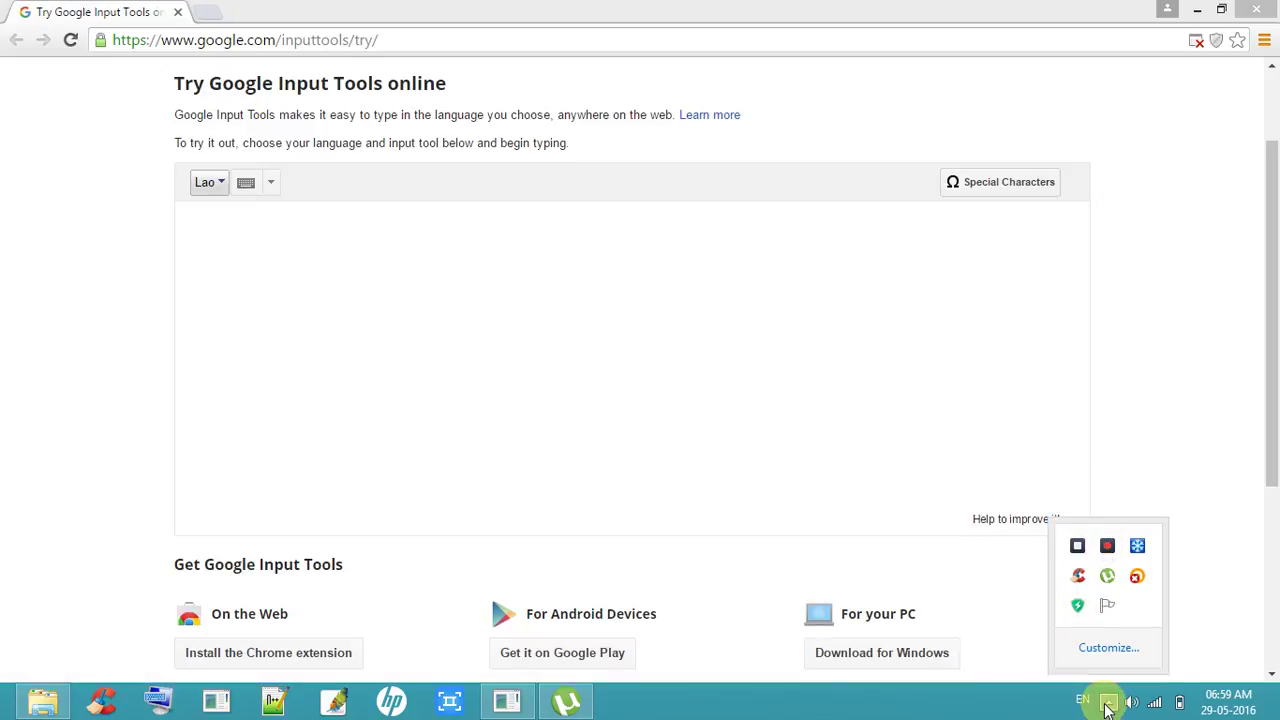
Set the input language of the online text editor to Telugu.
click(483, 290)
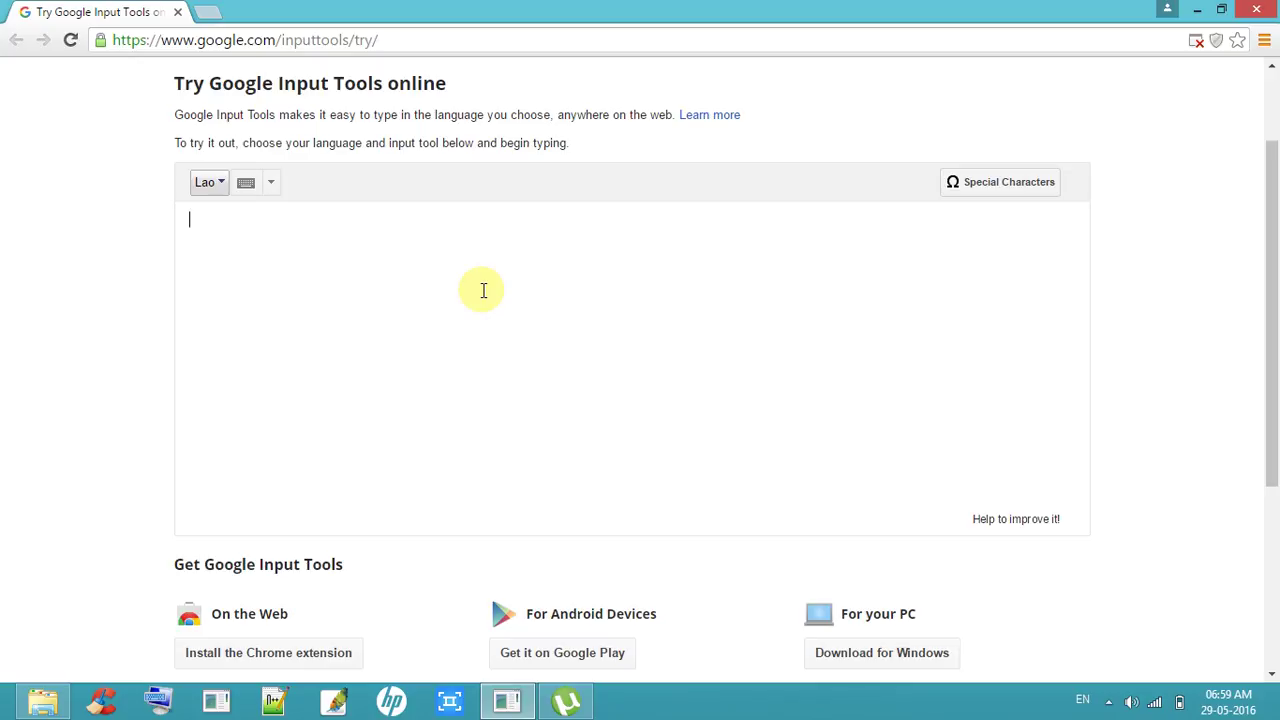
click(214, 183)
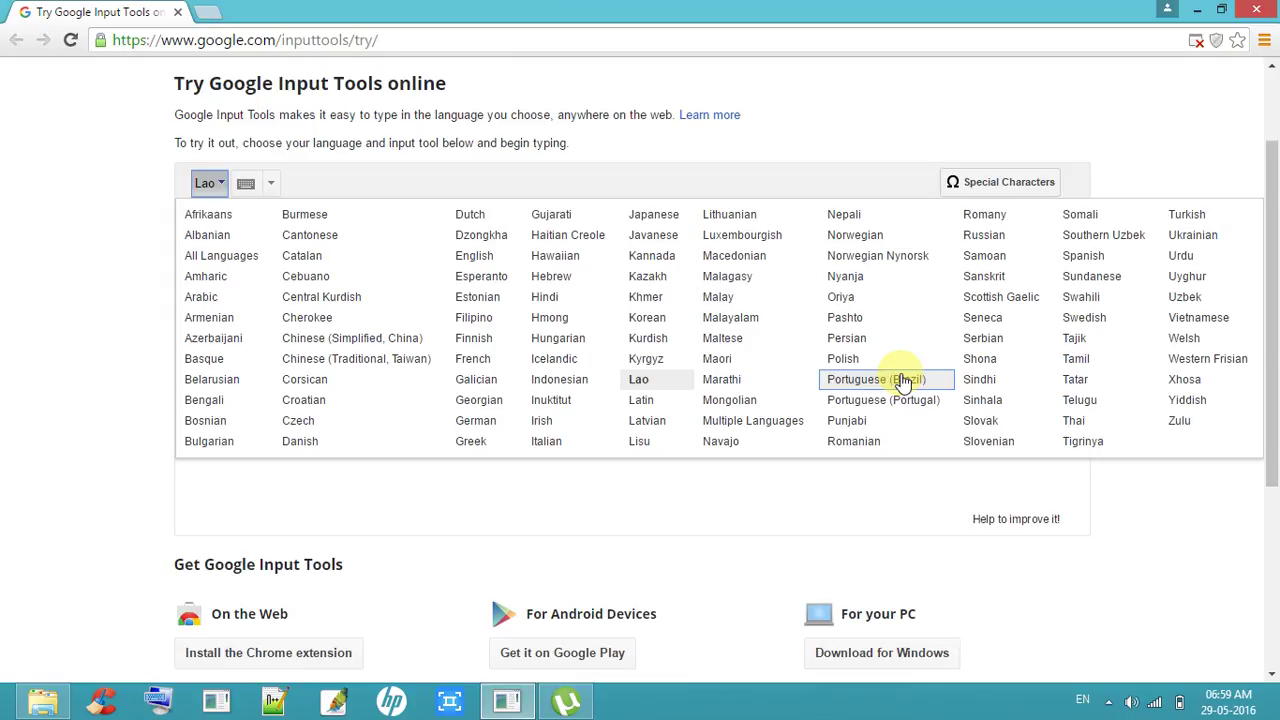
click(1072, 410)
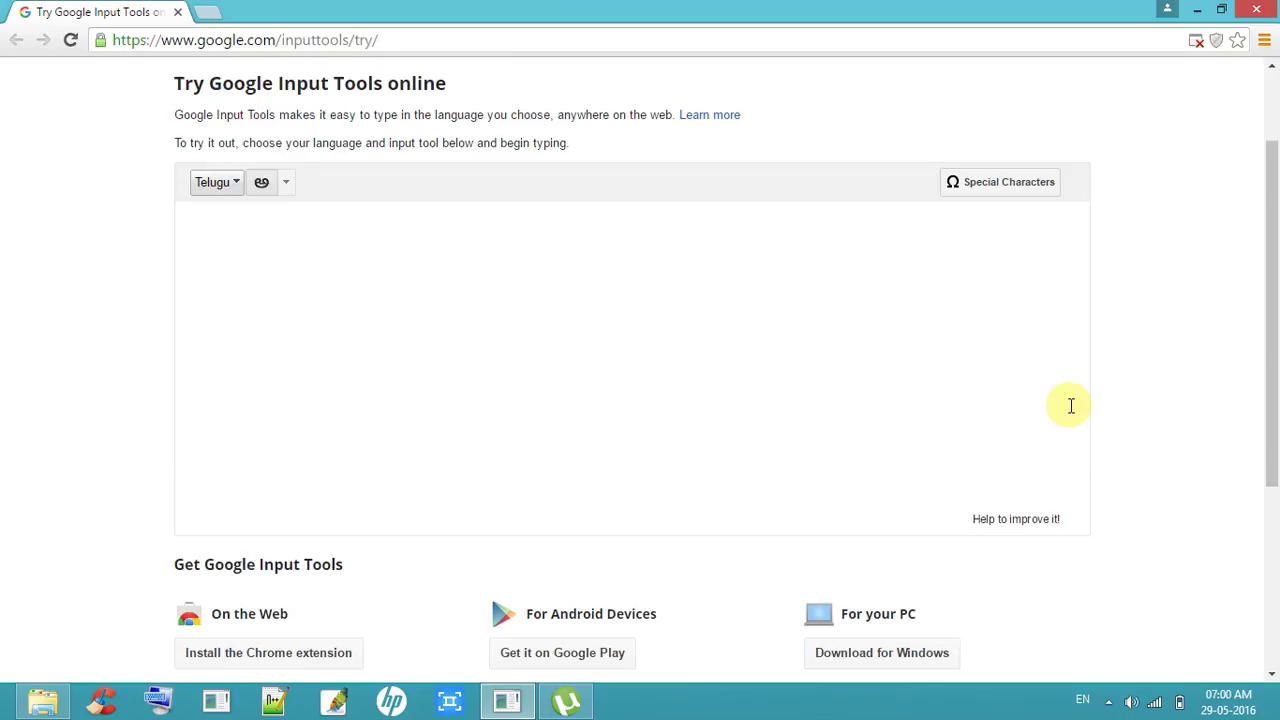
click(287, 184)
click(287, 184)
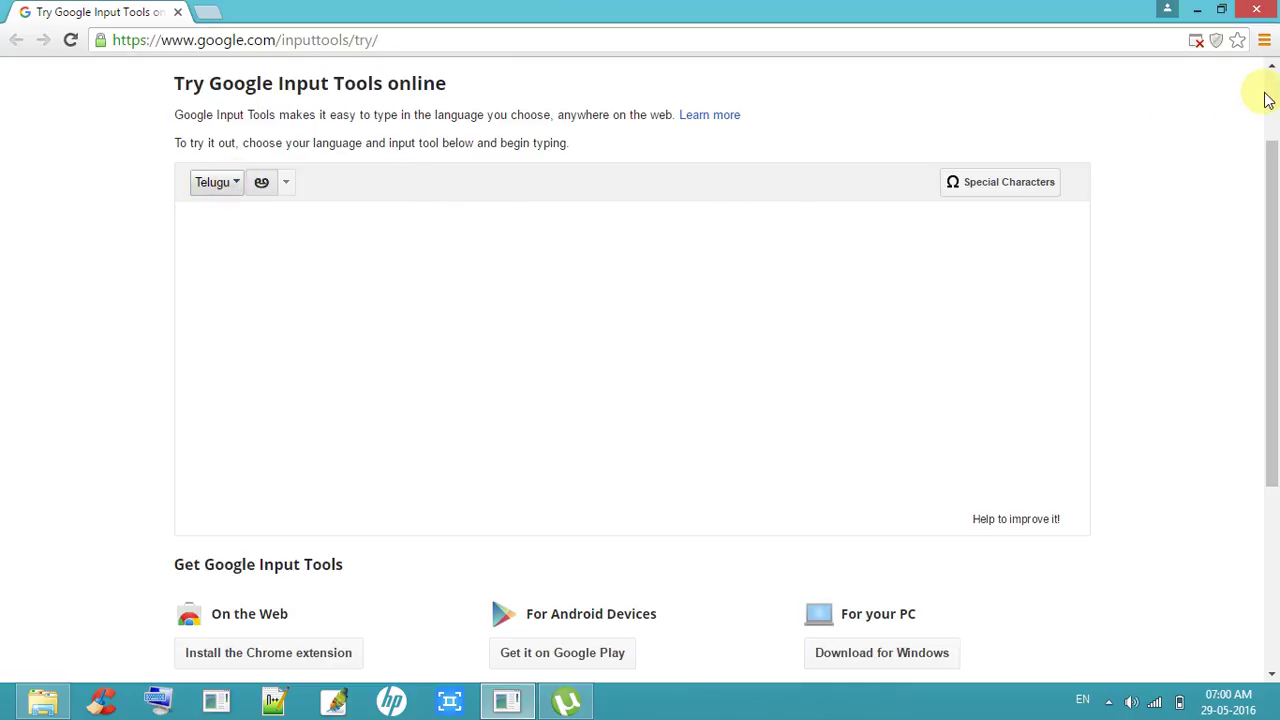
View the special characters picker of the online editor, then close it without inserting a symbol.
scroll(1266, 98, up, 2)
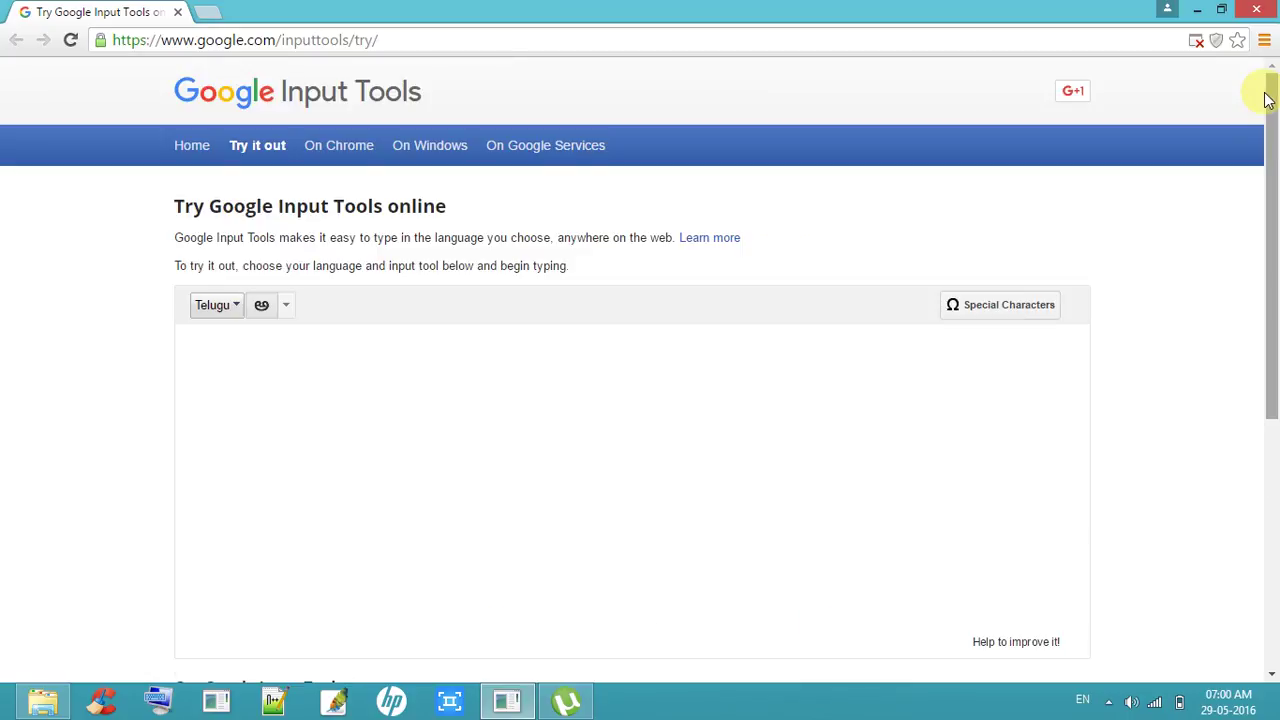
drag(1266, 98, 1256, 176)
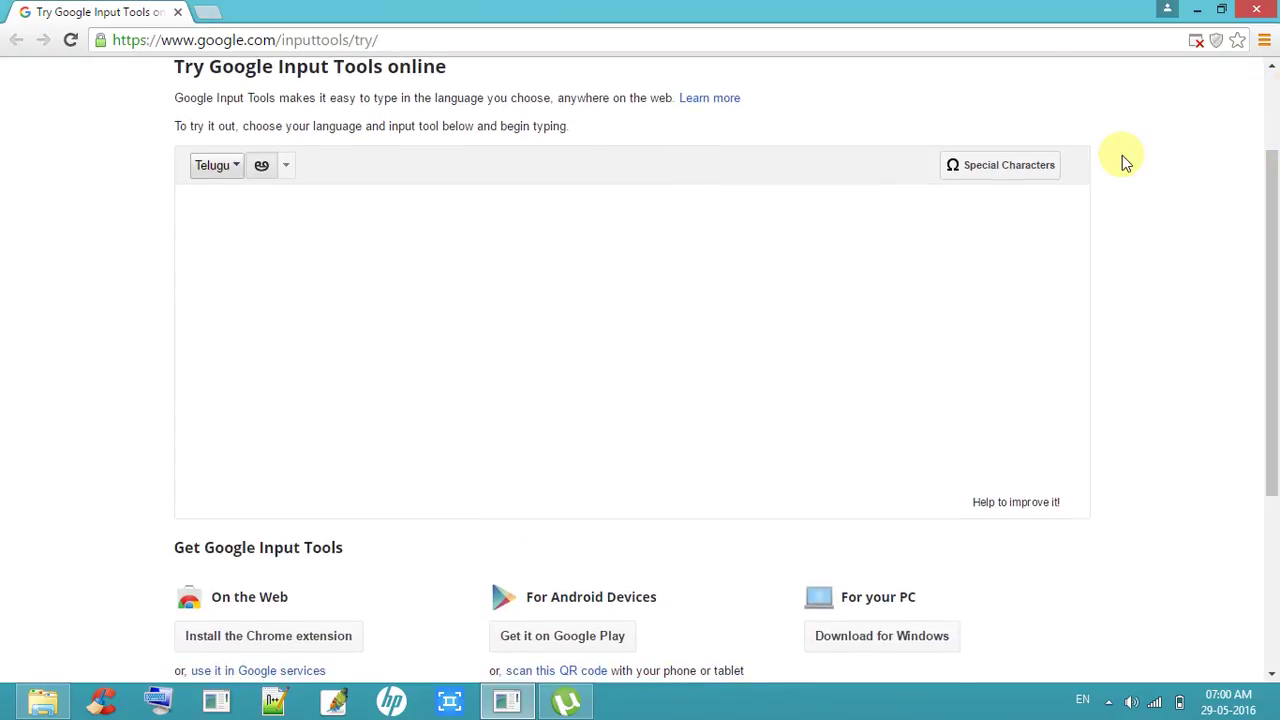
click(1044, 174)
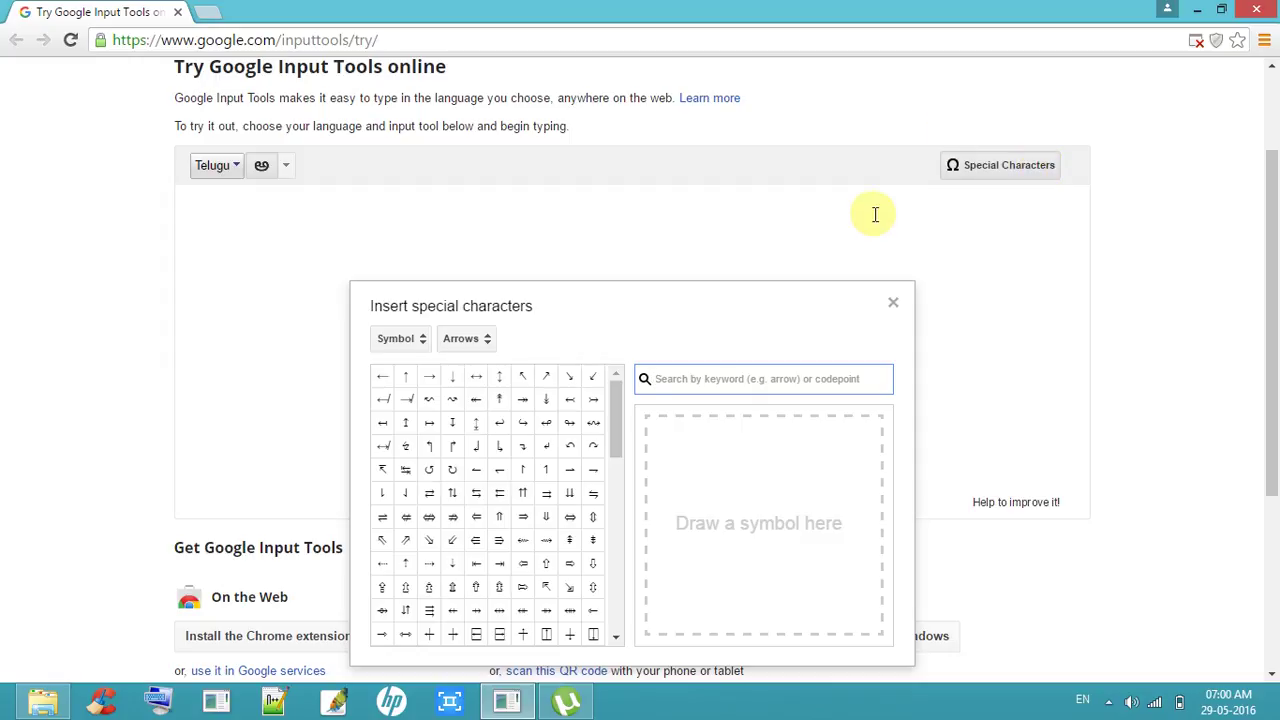
click(894, 303)
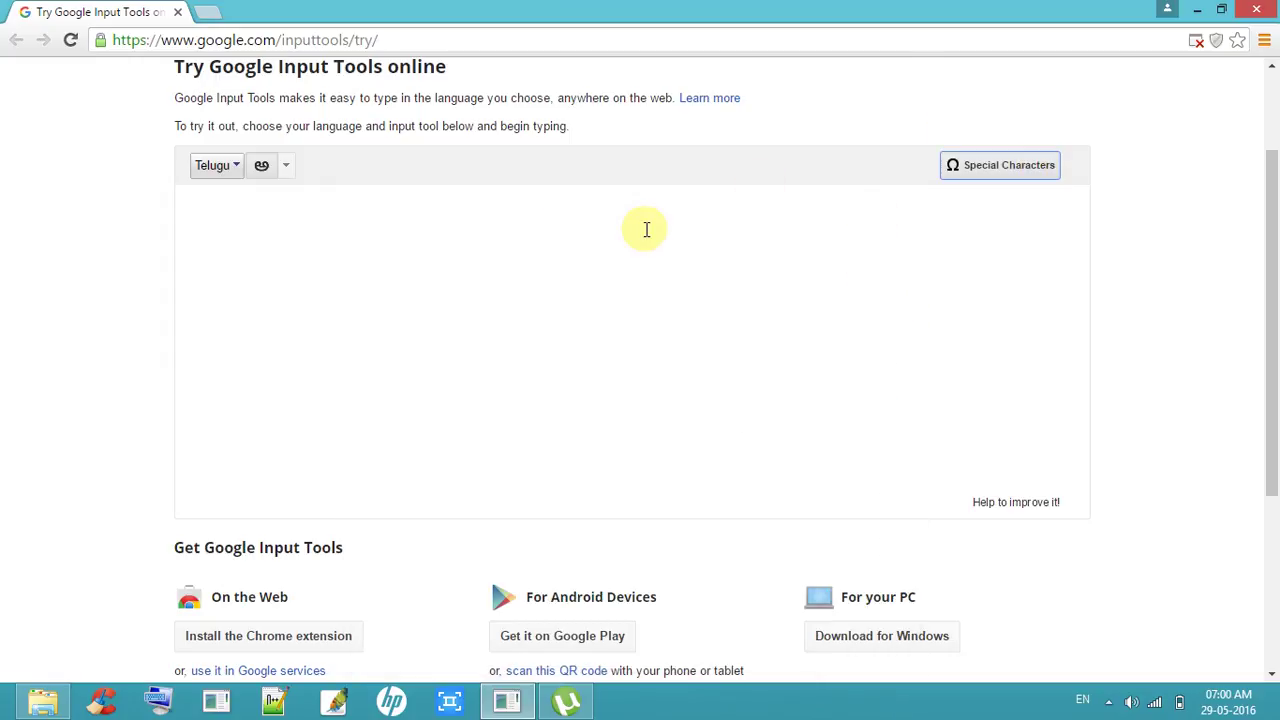
Enter "amma" in the editor and choose the Telugu suggestion అమ్మ.
click(422, 214)
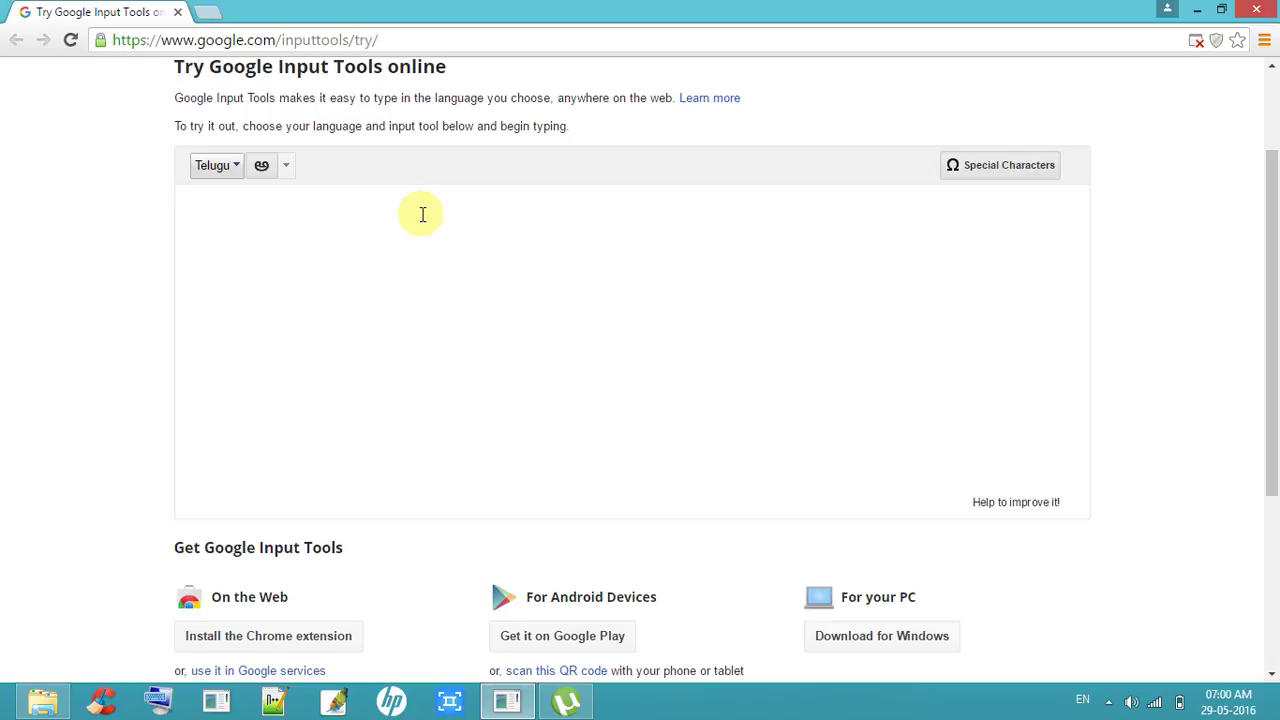
click(422, 214)
text(a)
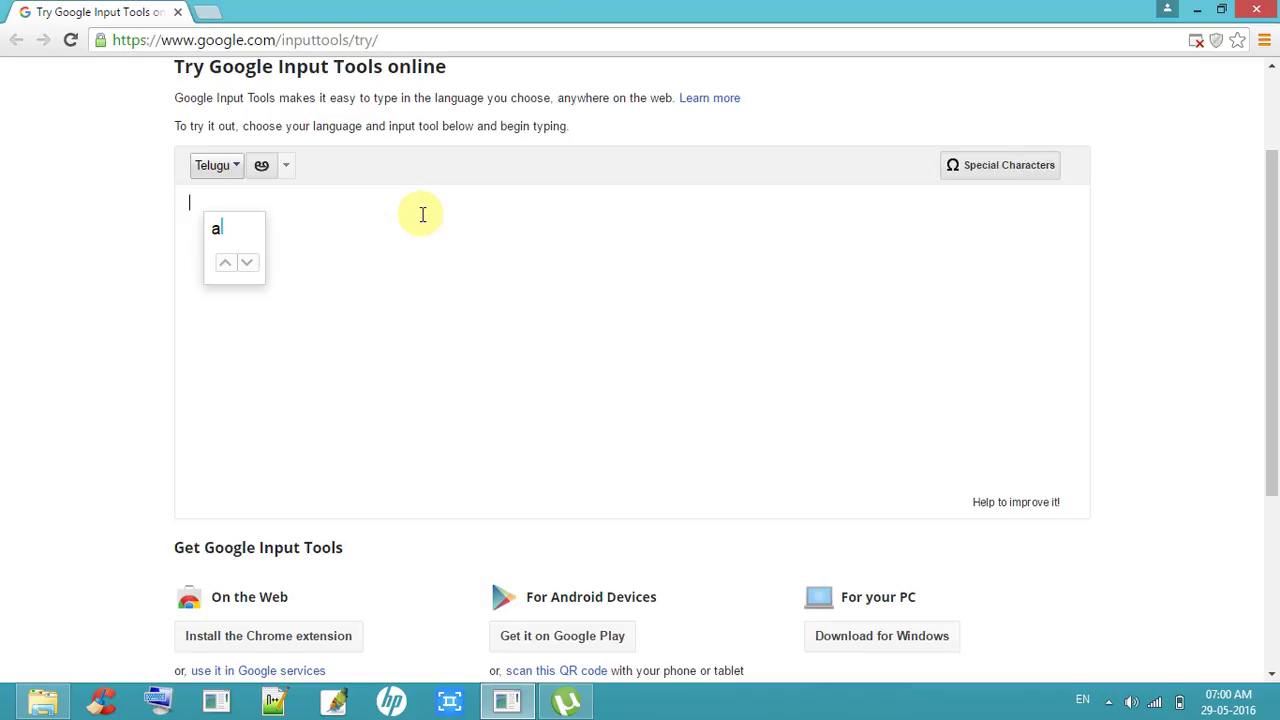
text(ma)
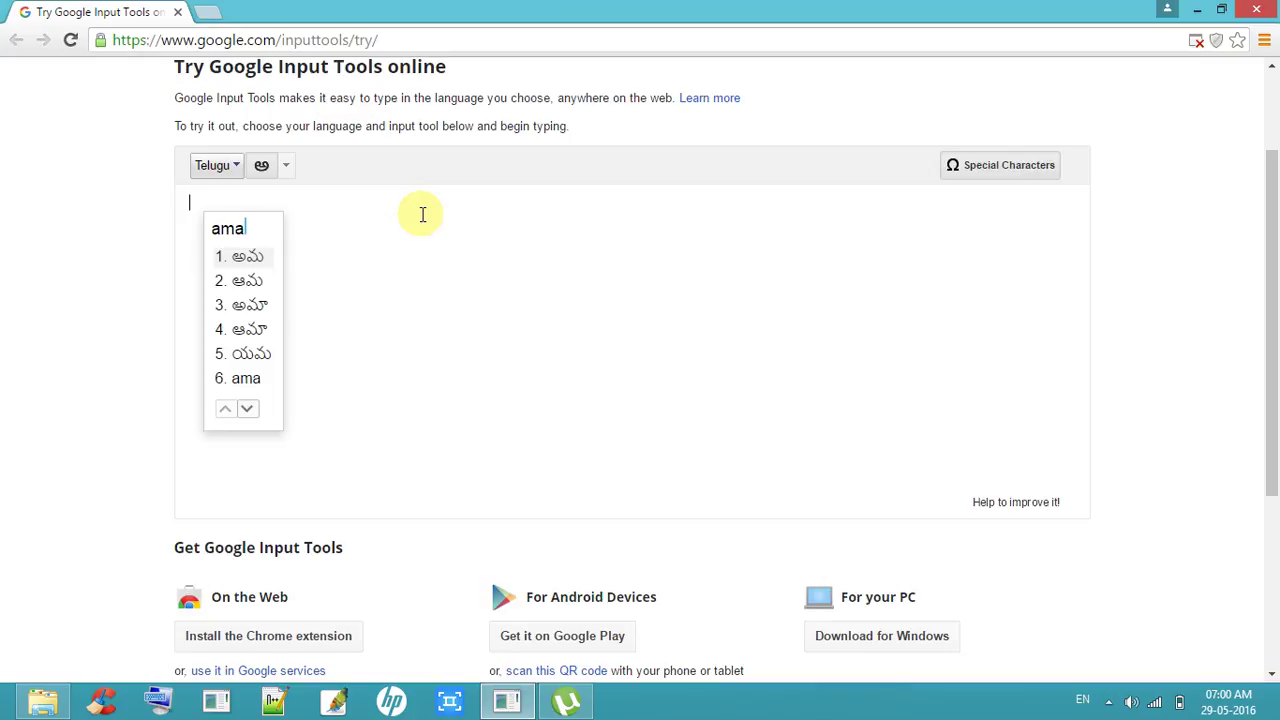
key(BackSpace)
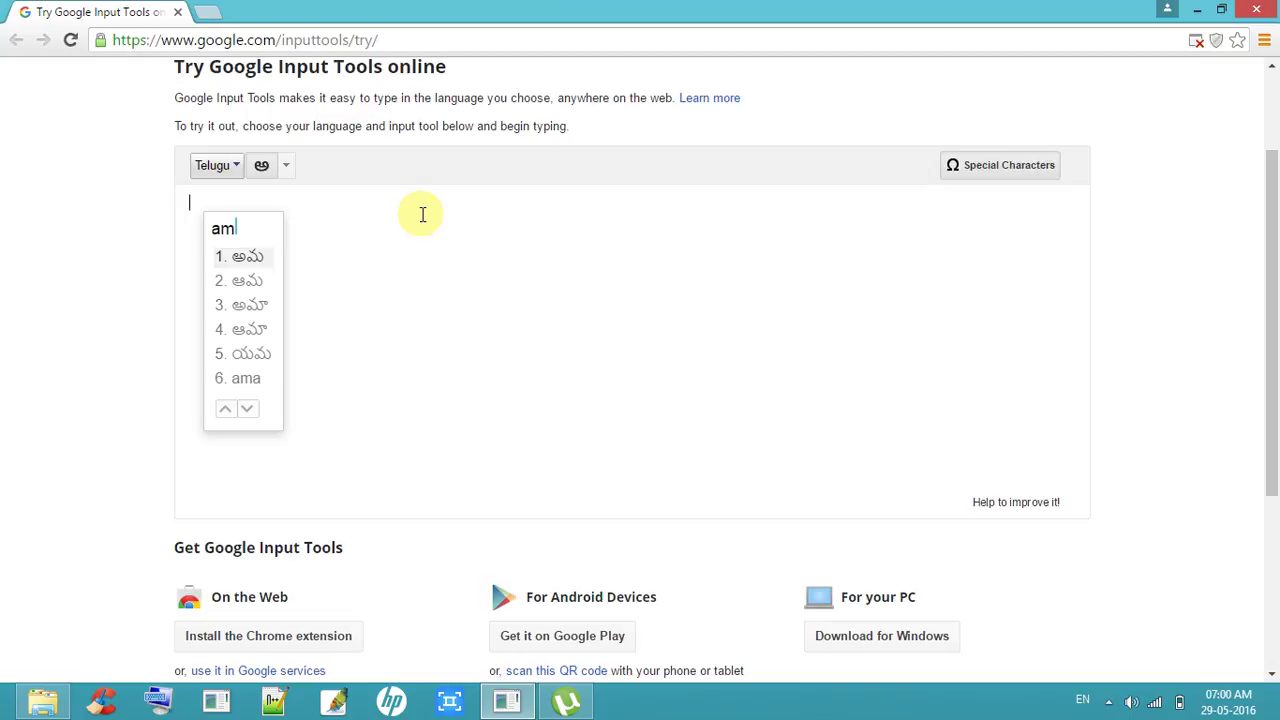
text(ma)
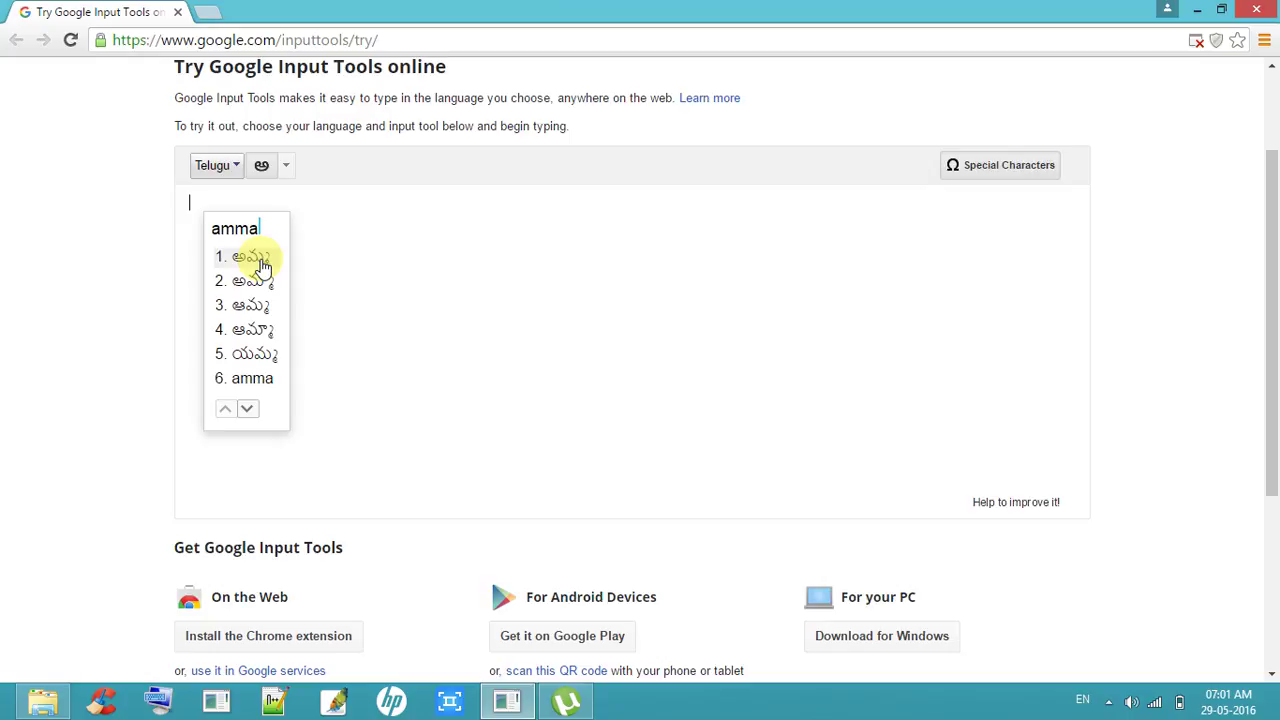
click(260, 262)
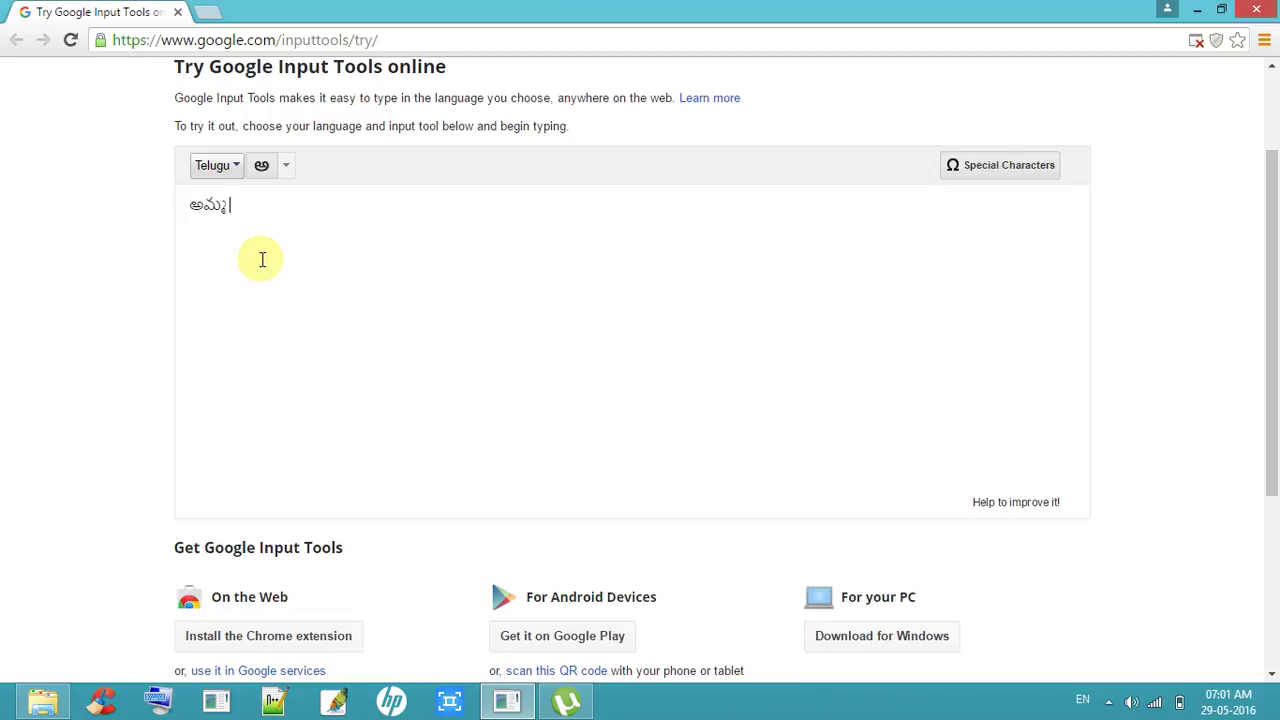
text(al)
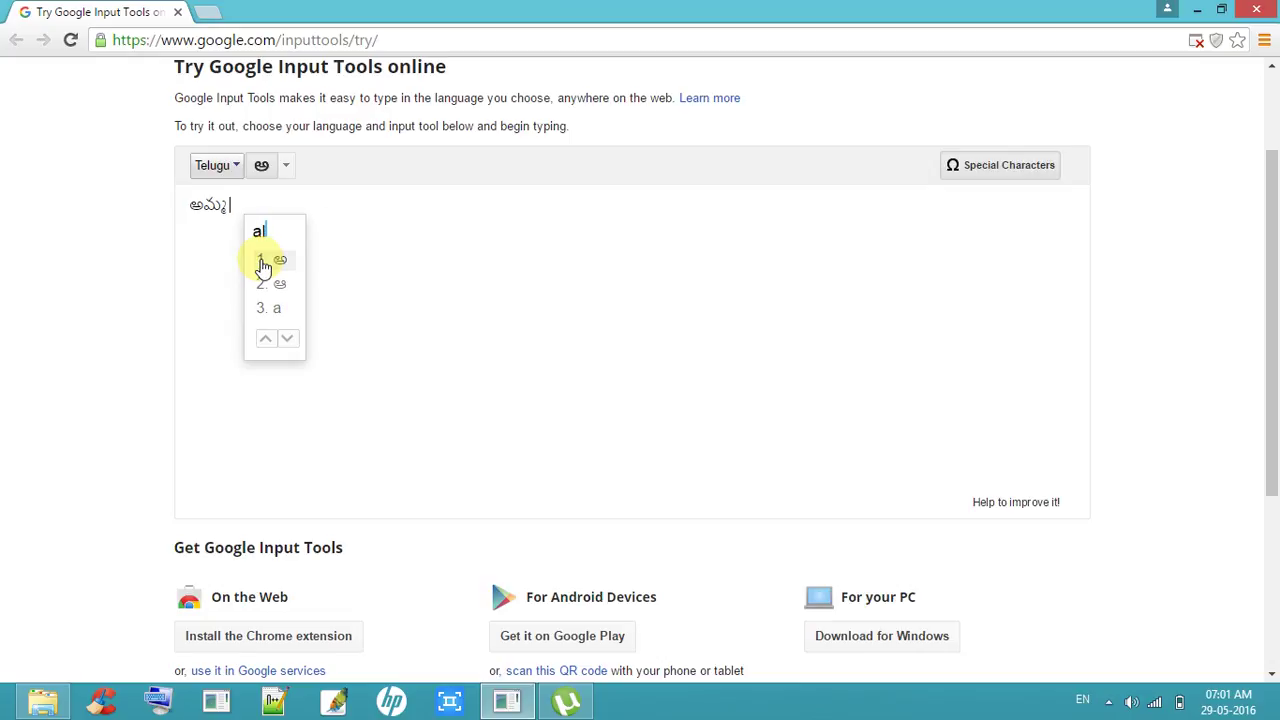
key(BackSpace)
key(BackSpace)
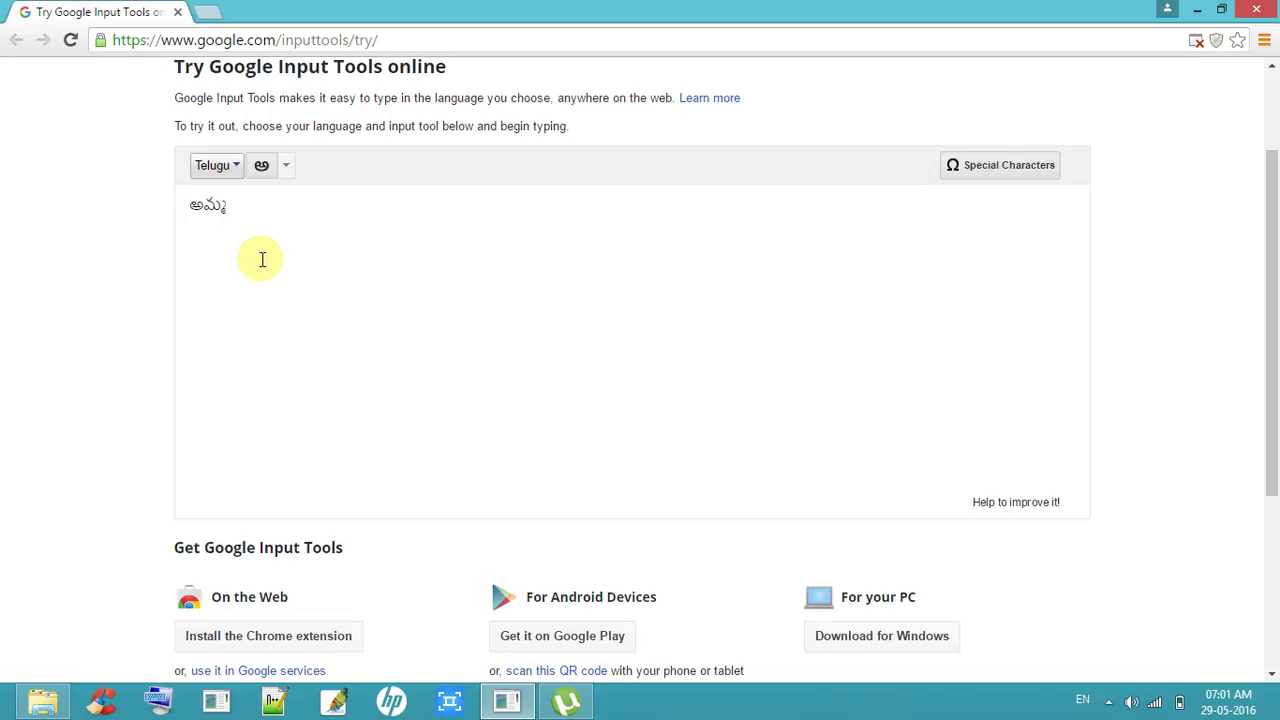
Add the word "ela" after అమ్మ, using the Telugu suggestion ఎలా.
text(e)
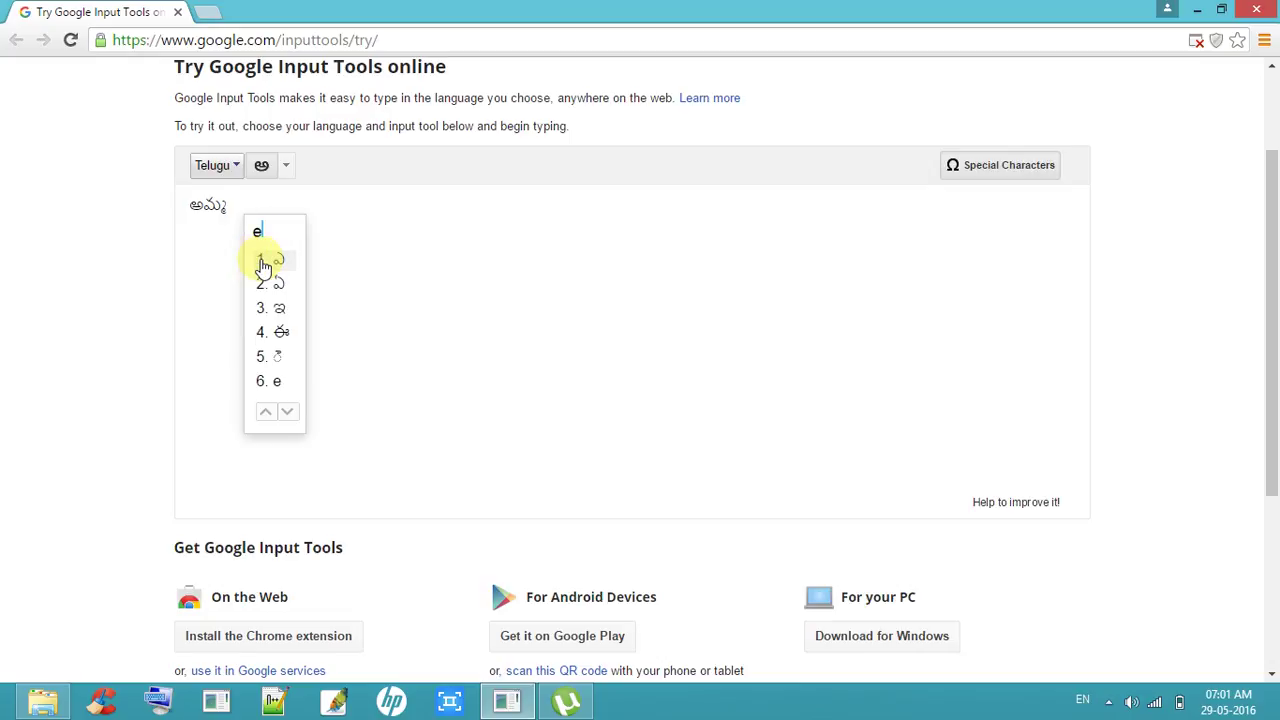
text(la)
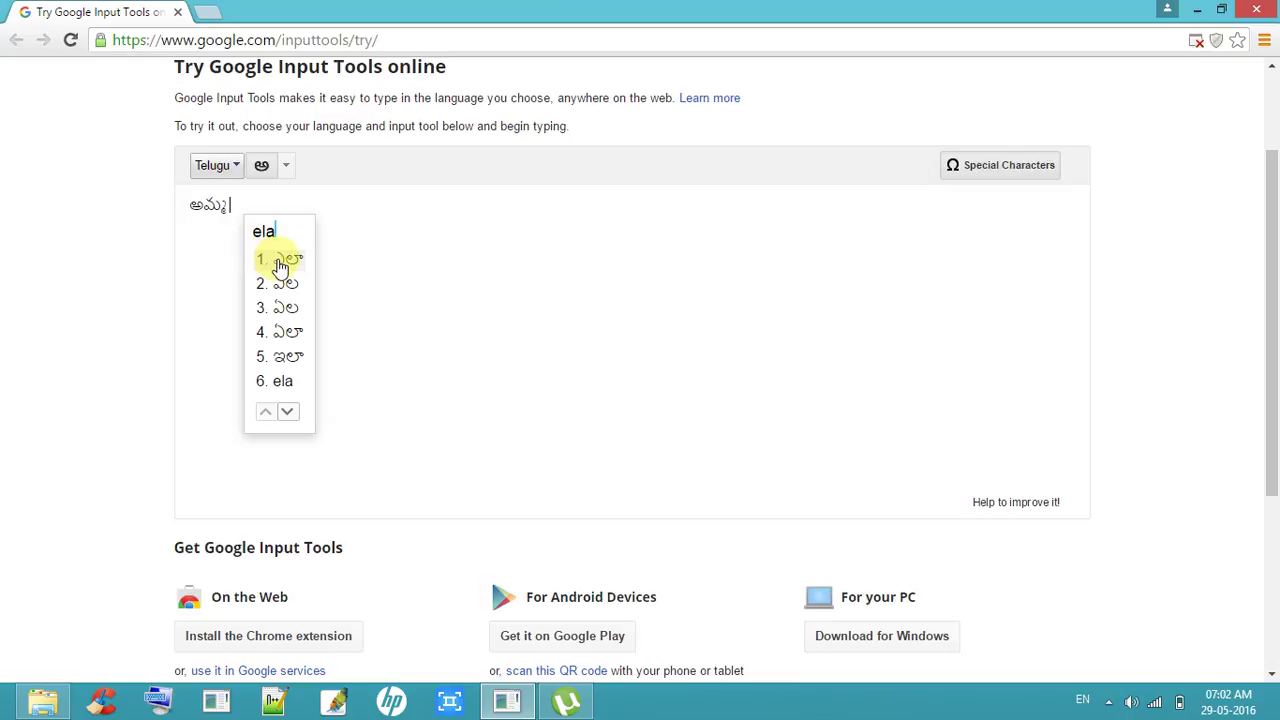
click(280, 263)
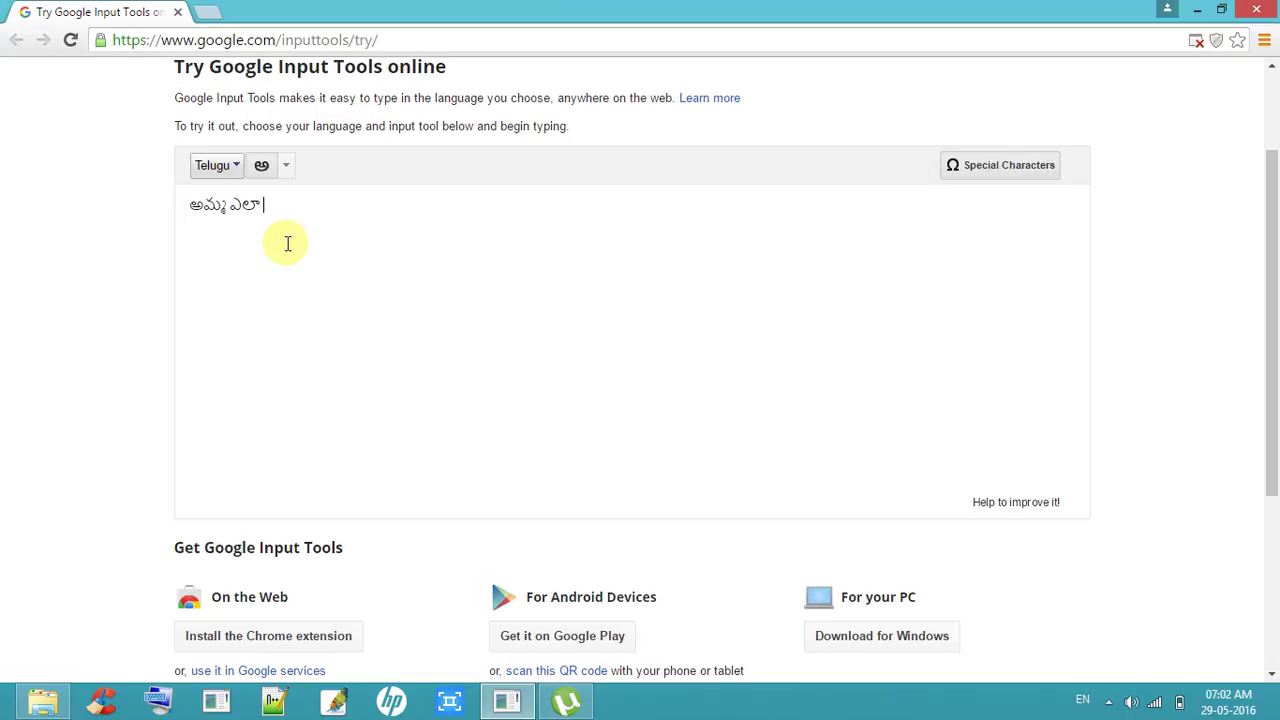
Complete the sentence with "vundi" as the Telugu suggestion వుంది, followed by a full stop.
text(v)
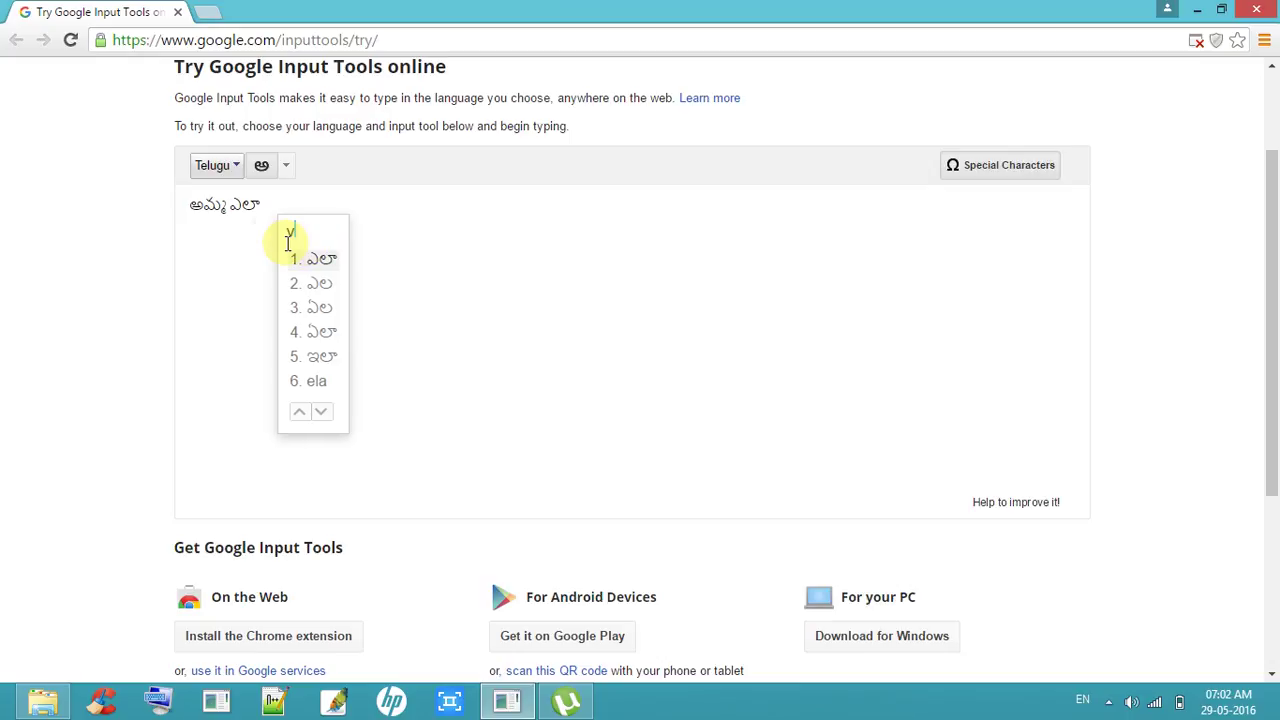
text(un)
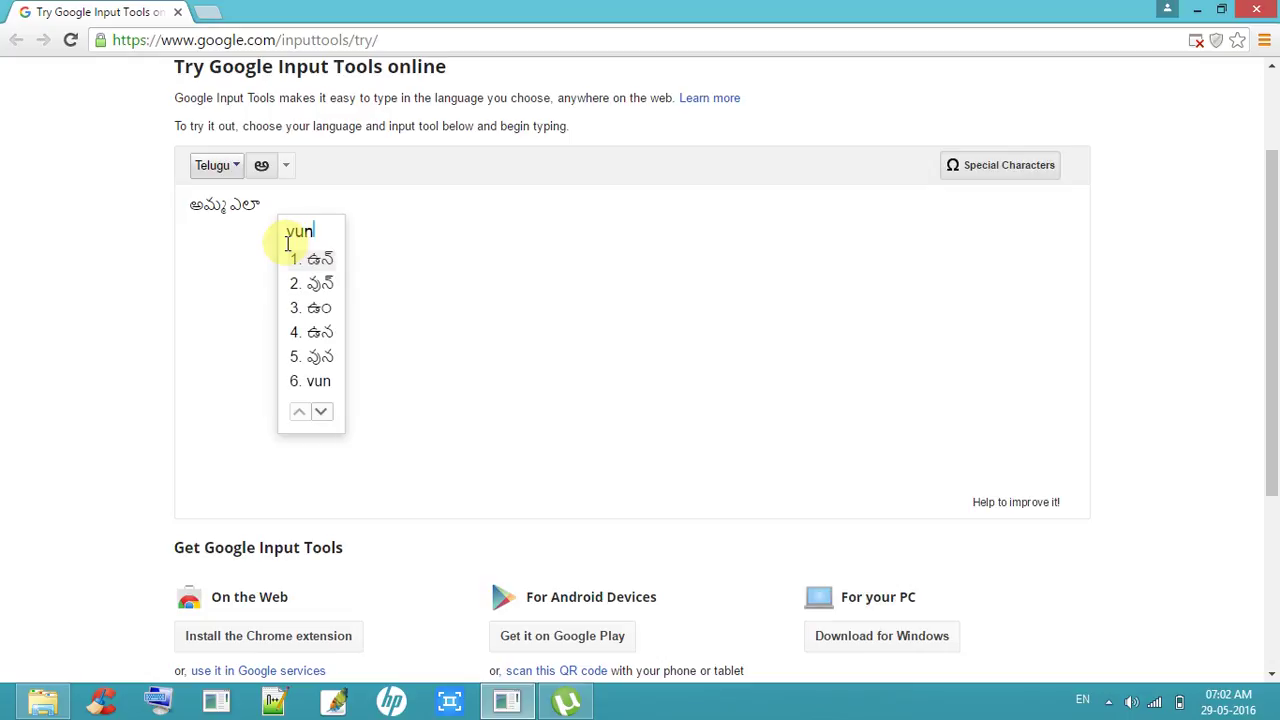
text(di)
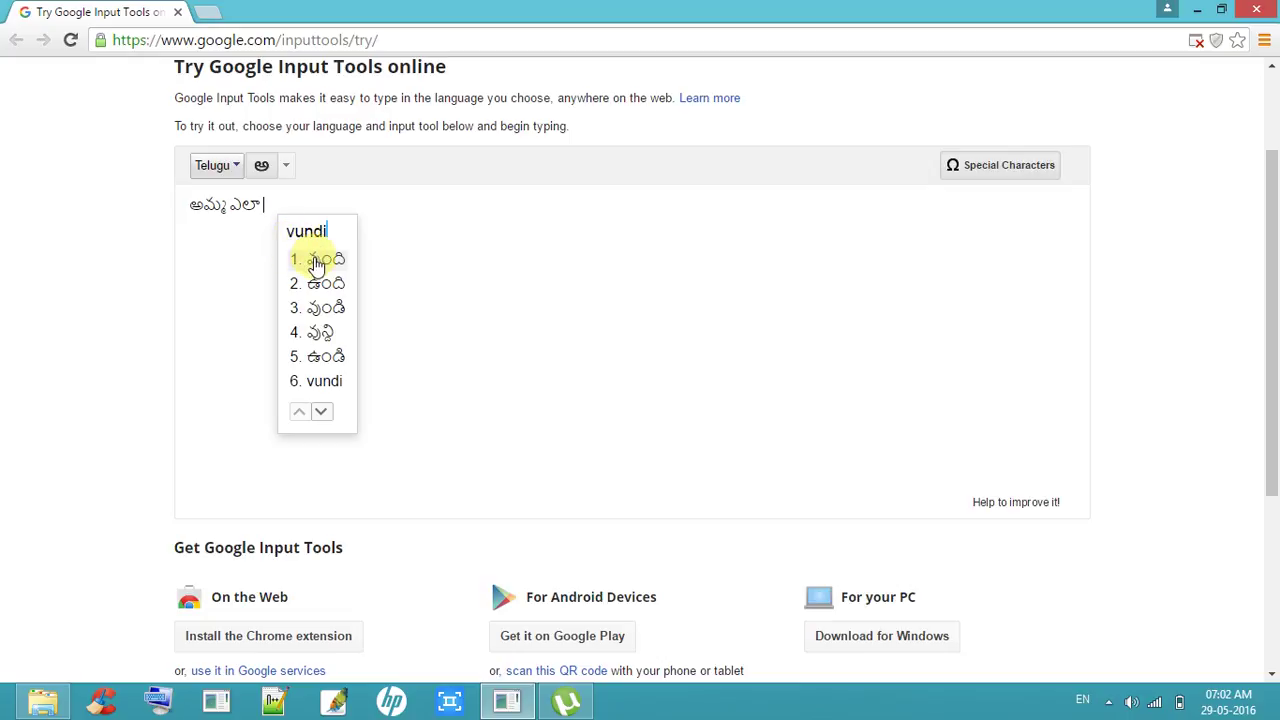
click(316, 258)
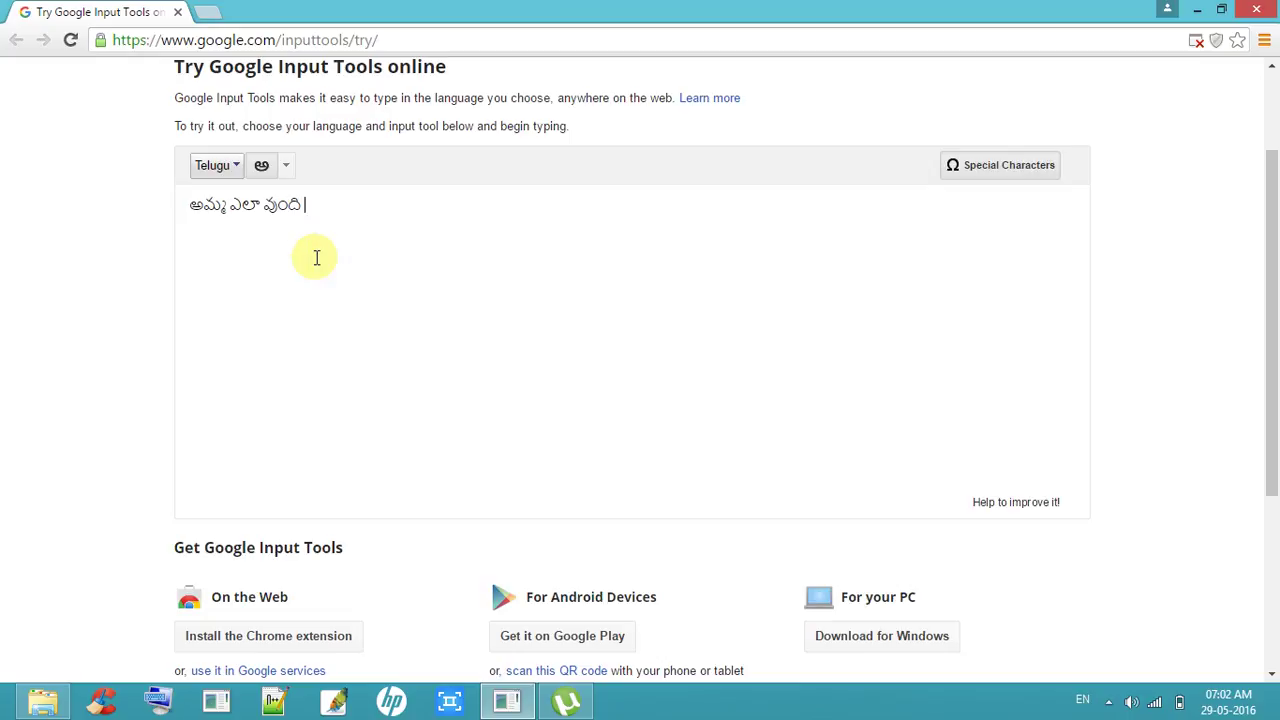
text(.)
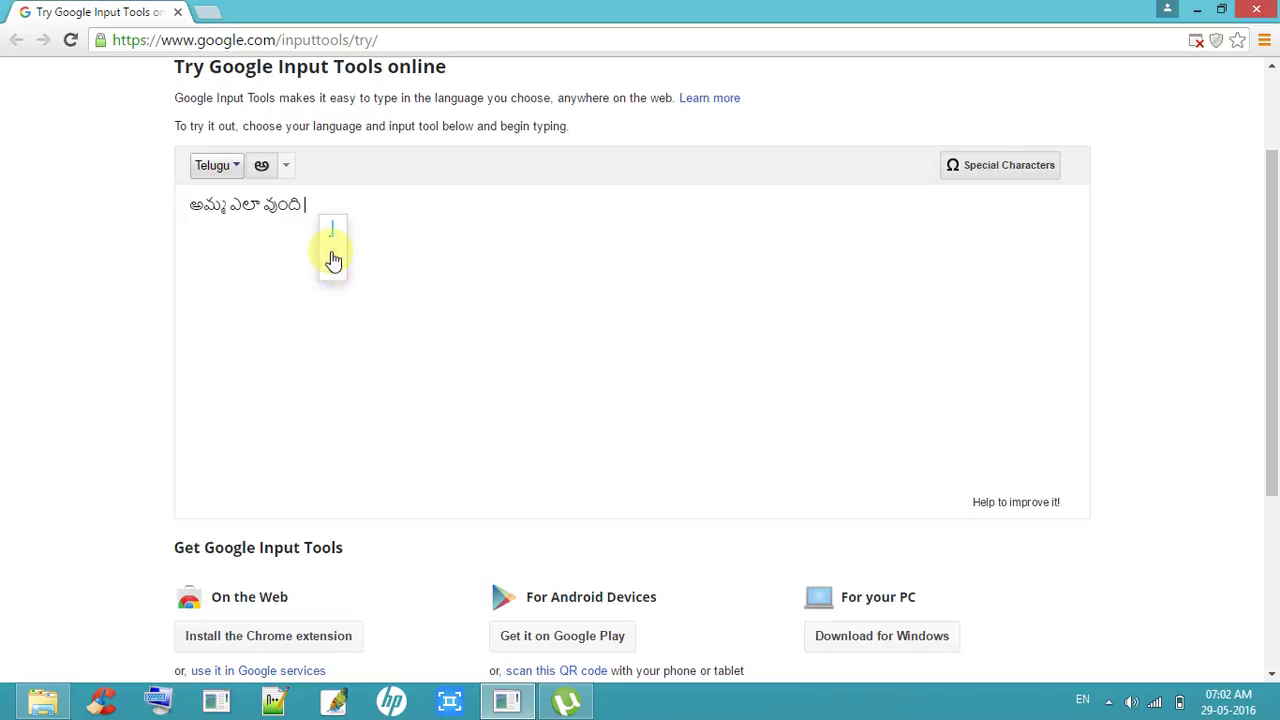
click(332, 266)
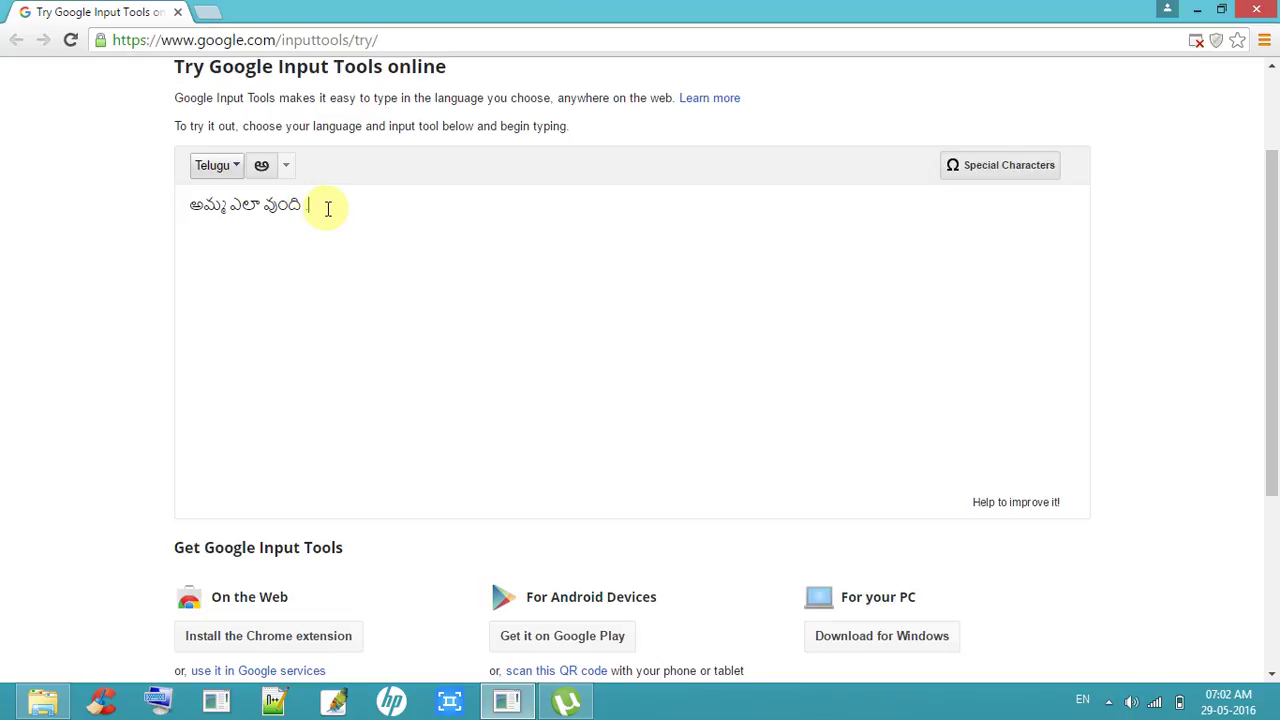
Select the whole Telugu sentence అమ్మ ఎలా వుంది, including its full stop.
key(shift+Left)
key(shift+Left)
key(shift+Left)
key(shift+Left)
key(shift+Left)
key(shift+Left)
key(shift+Left)
key(shift+Left)
key(shift+Left)
key(shift+Left)
key(shift+Left)
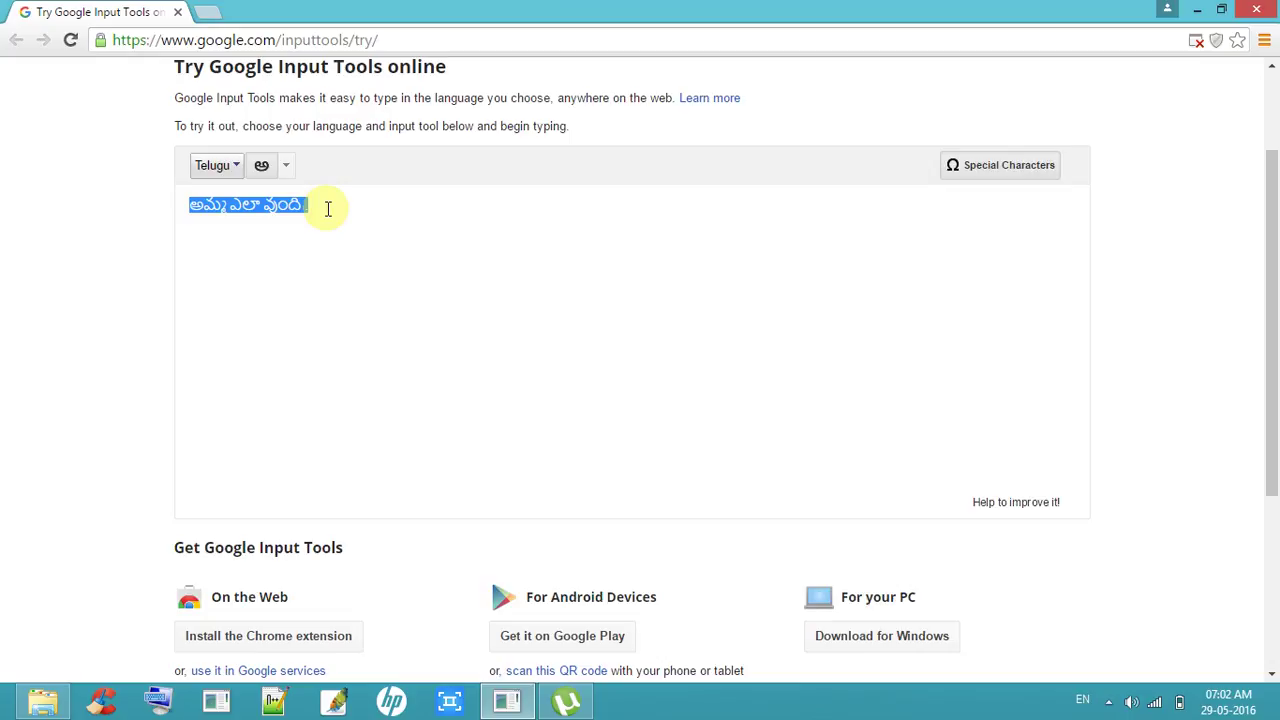
Deselect the sentence and add the word "andaram" after its full stop, using the Telugu suggestion అందరం.
click(328, 208)
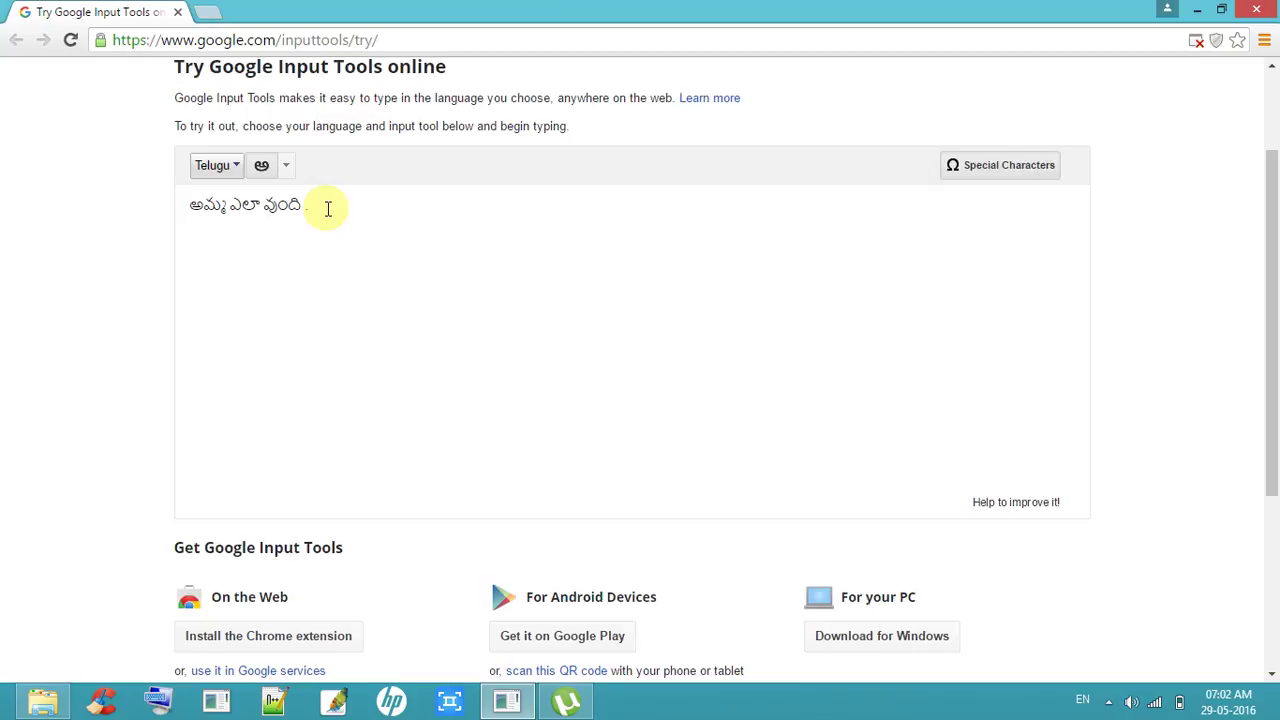
text(a)
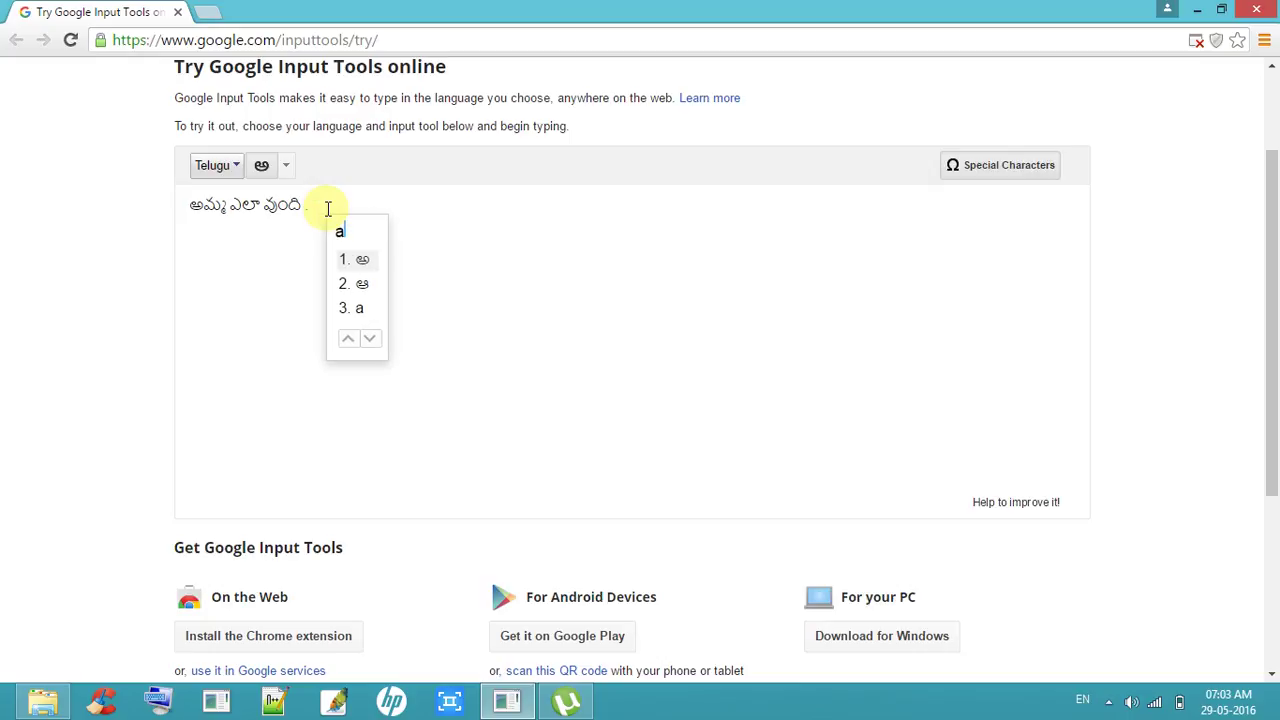
text(nda)
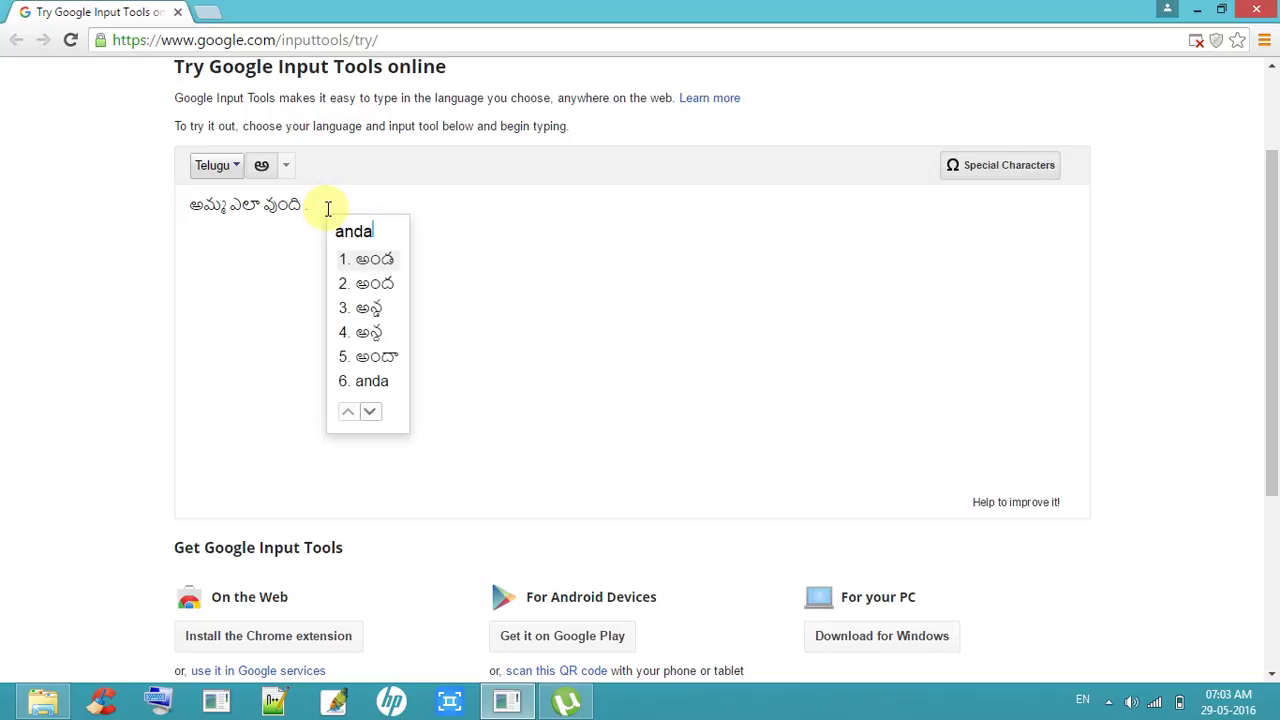
text(ram)
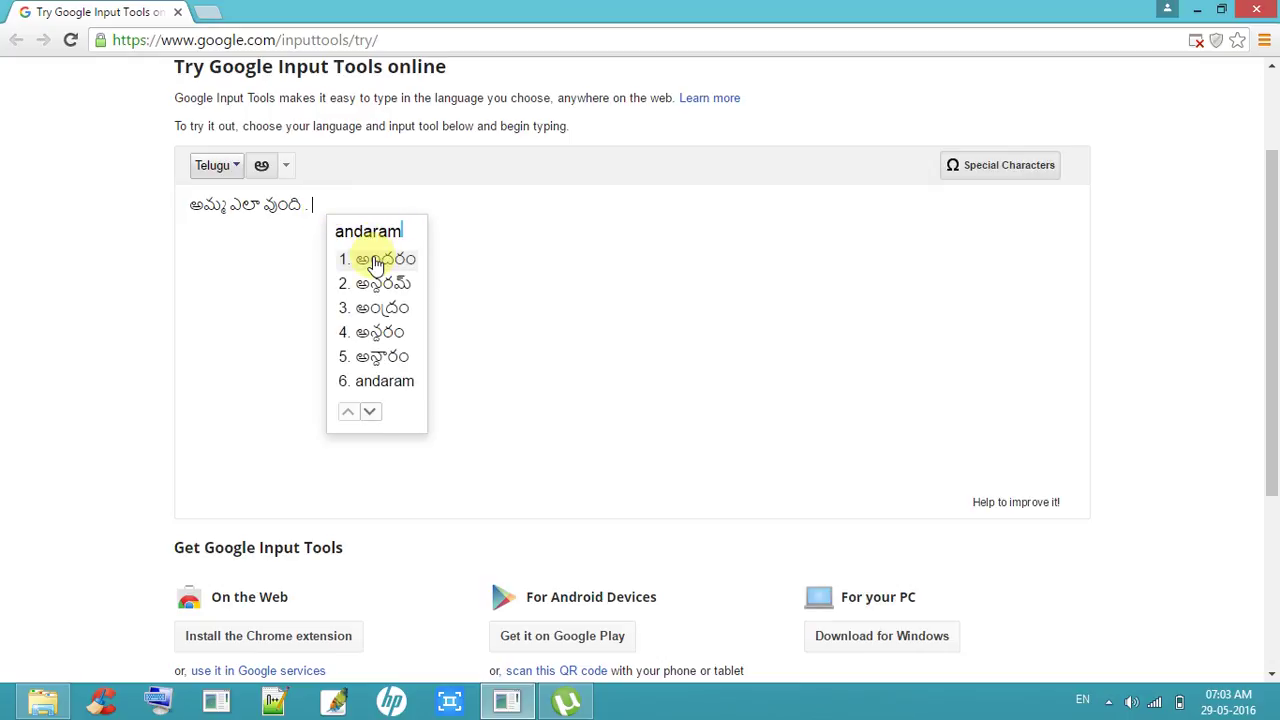
click(375, 262)
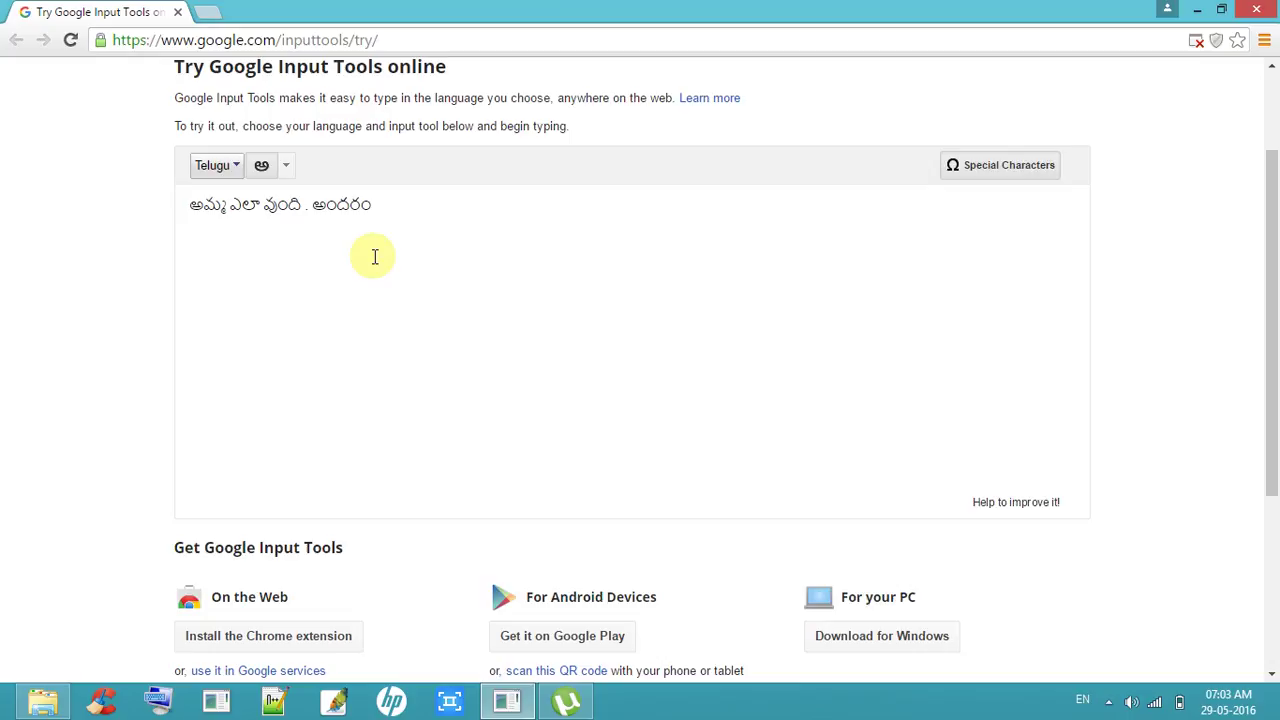
Complete the second sentence with "chadavali" as the Telugu suggestion చదవాలి, followed by a full stop.
text(c)
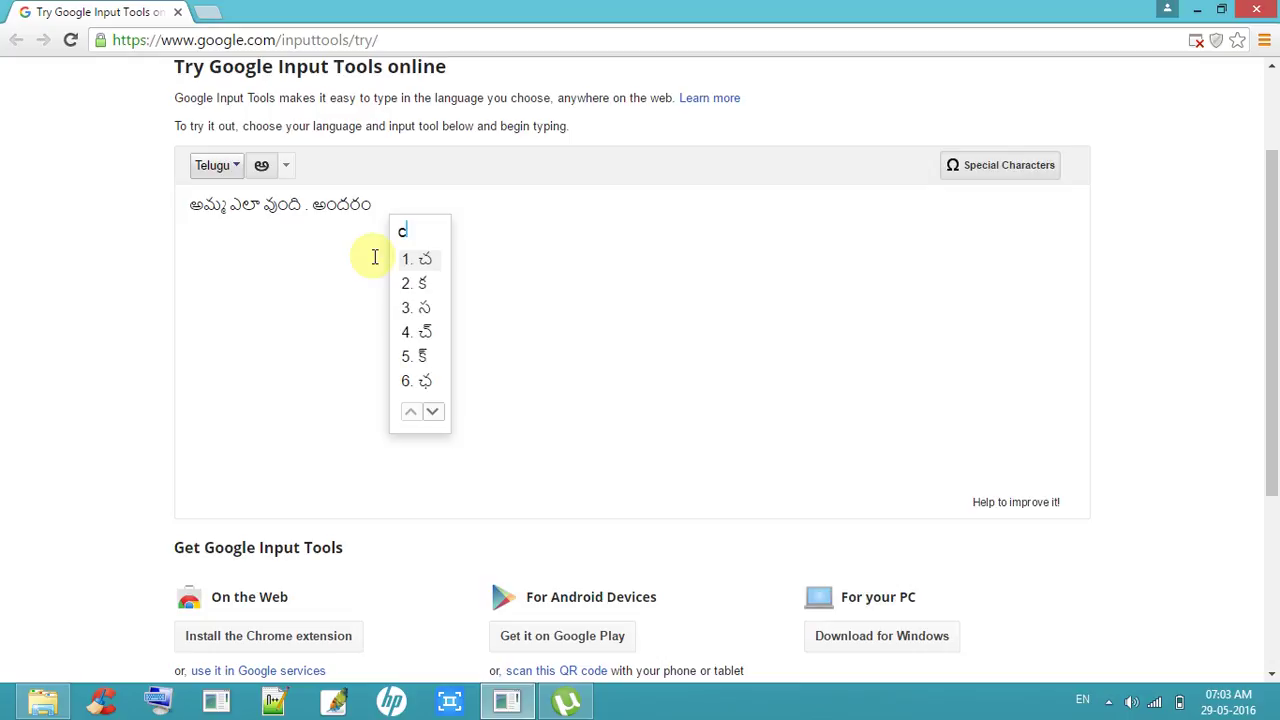
text(hada)
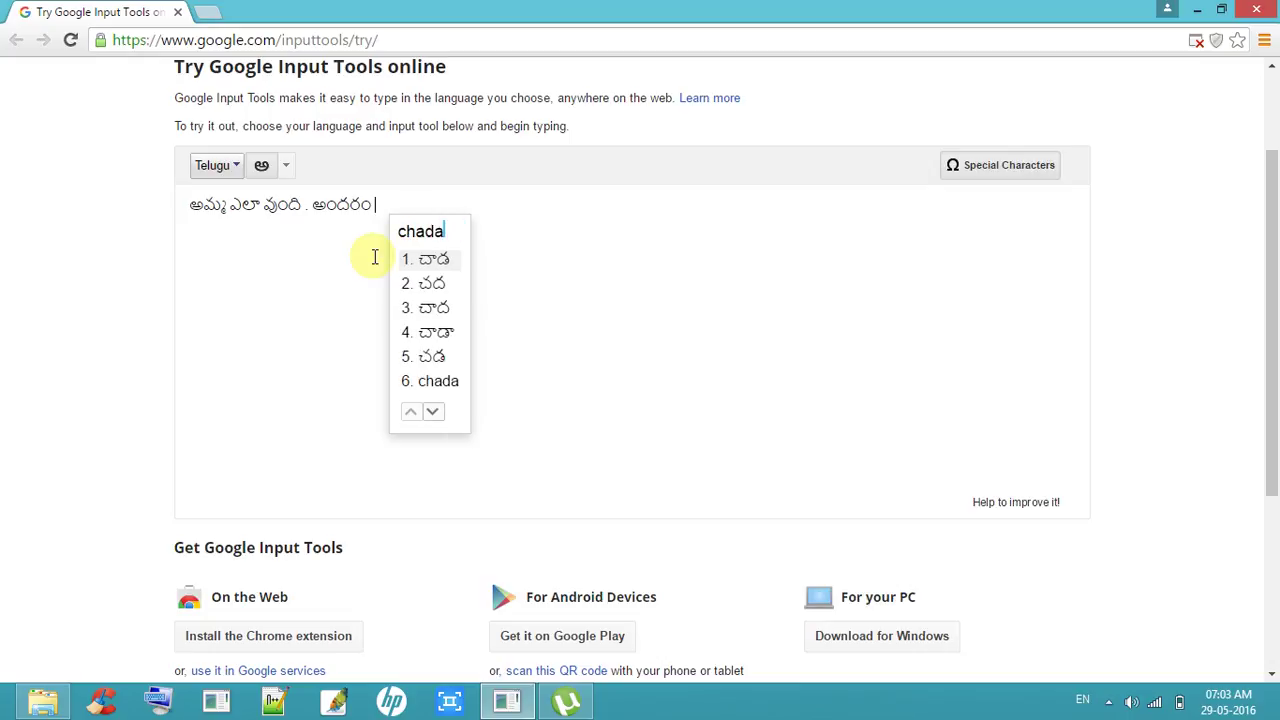
text(va)
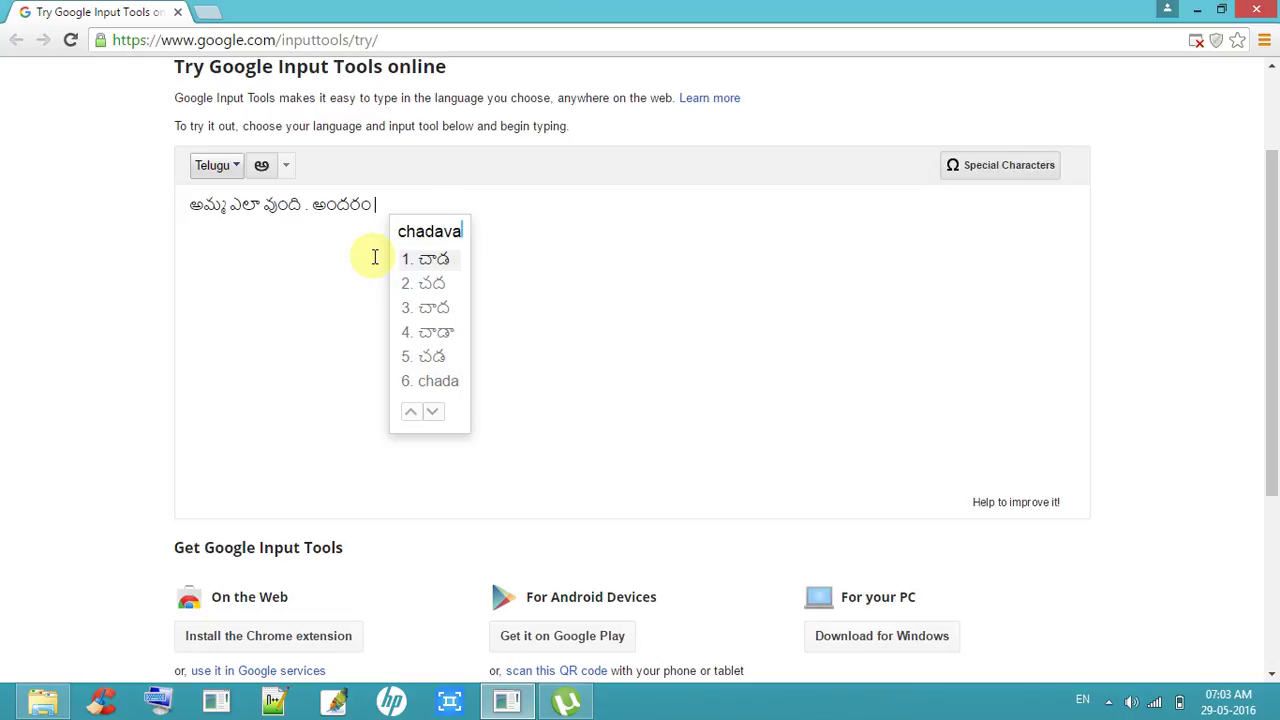
text(l)
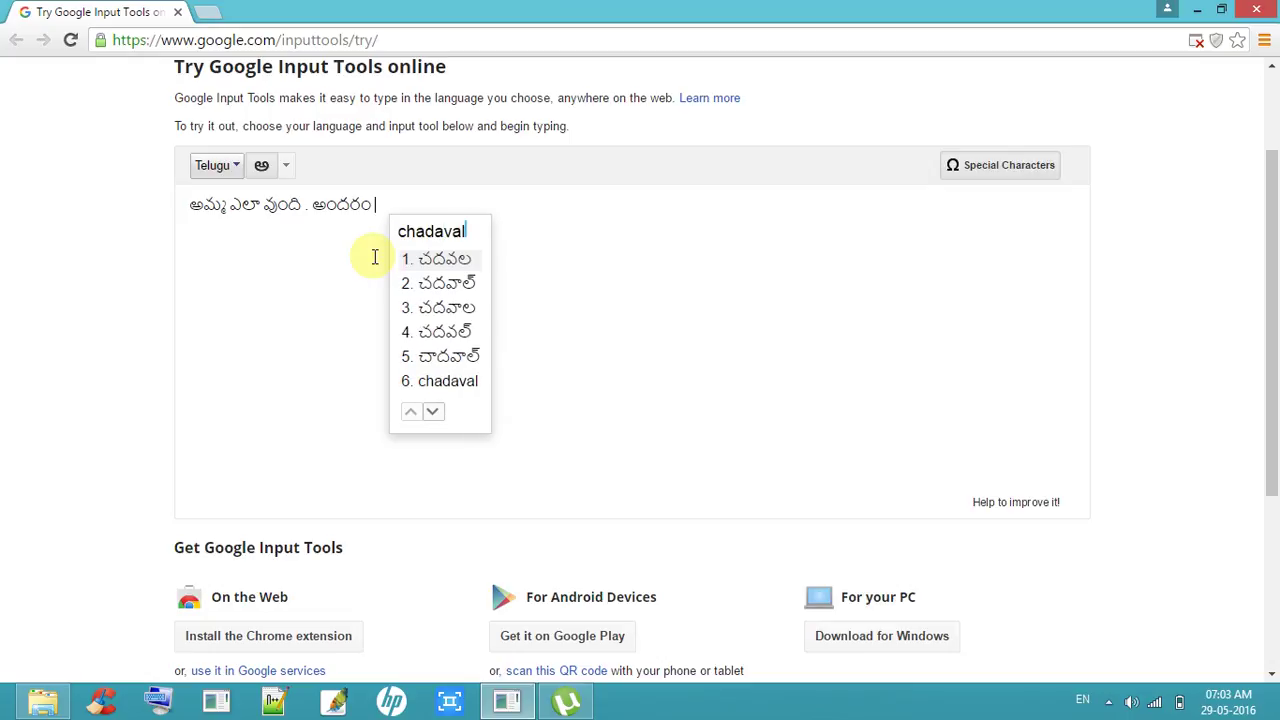
text(i)
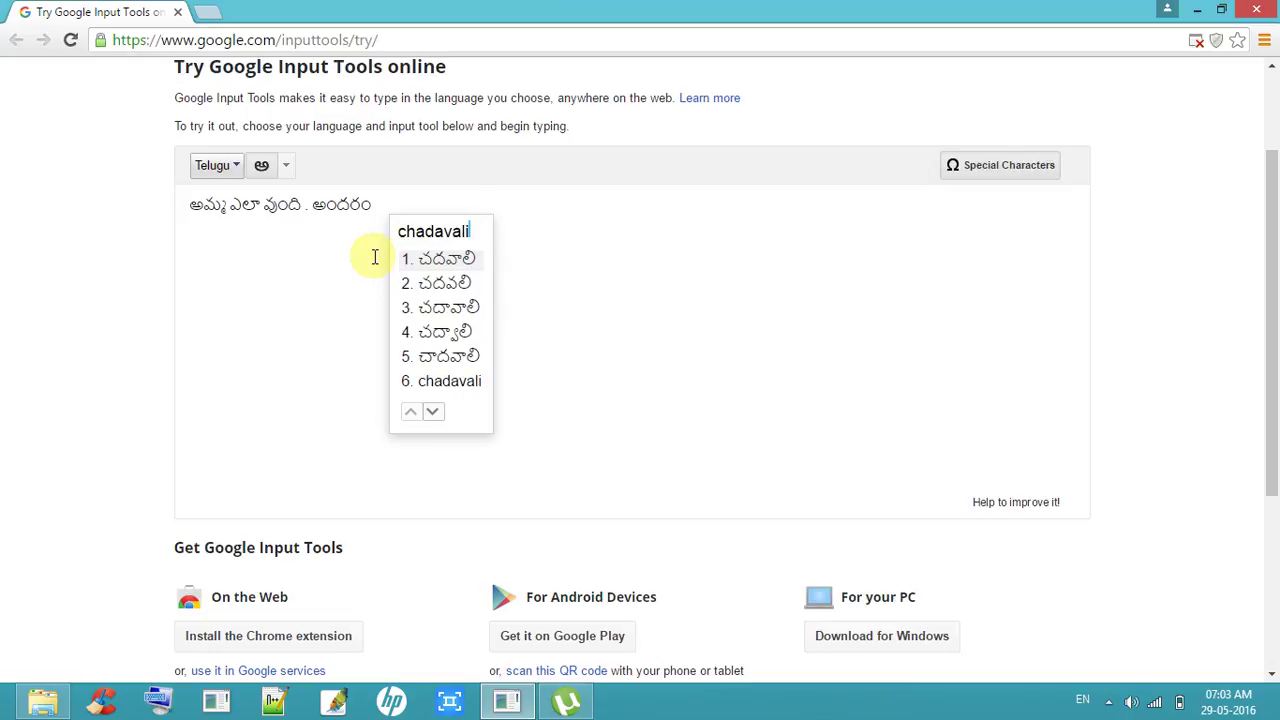
click(433, 261)
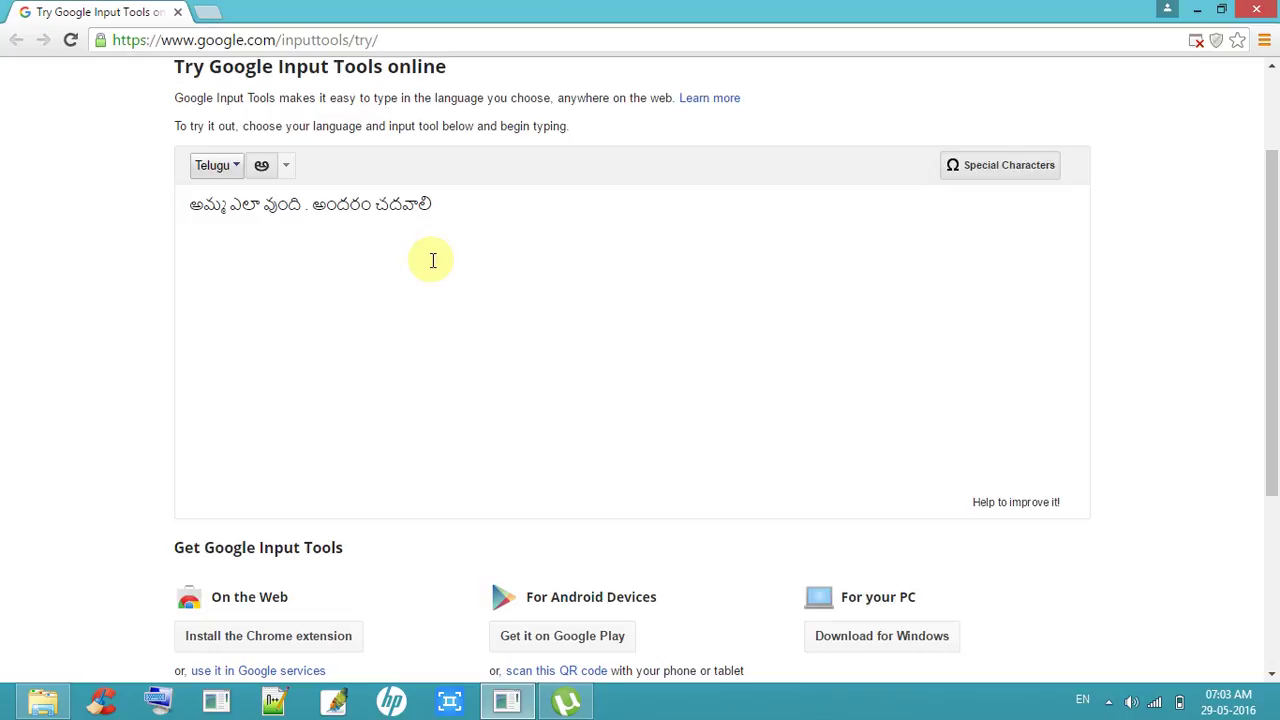
text(.)
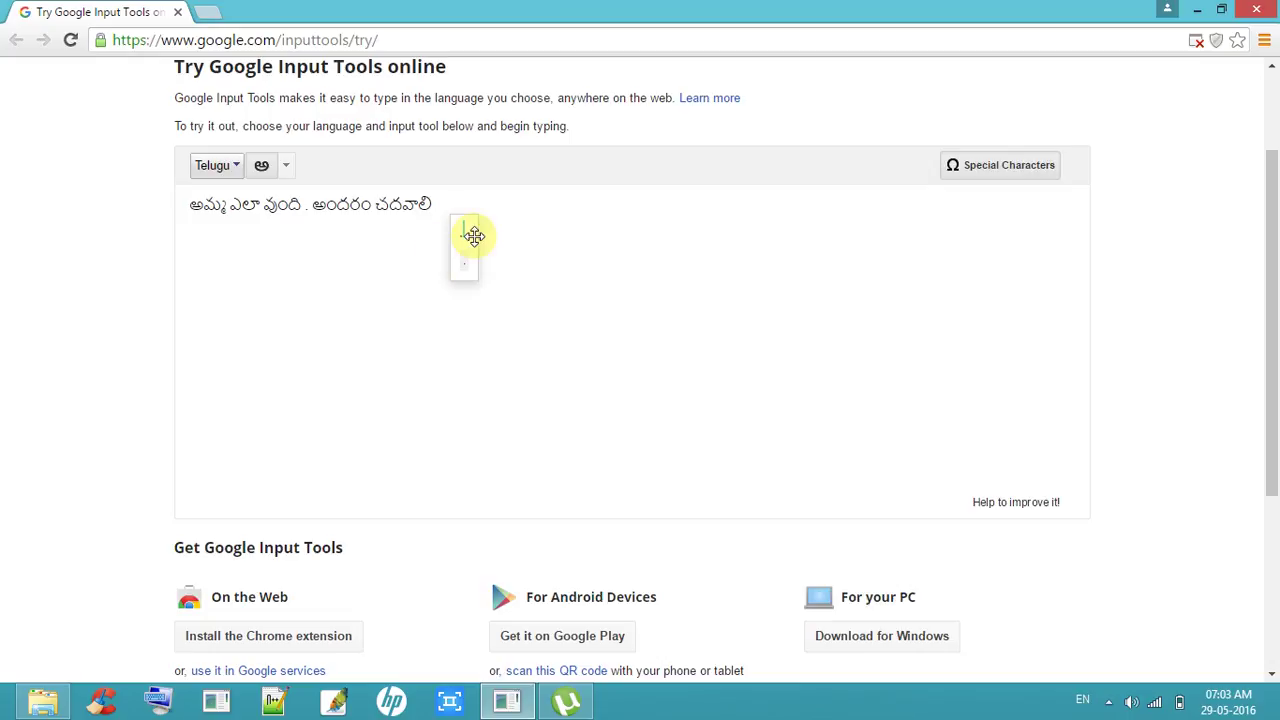
click(462, 272)
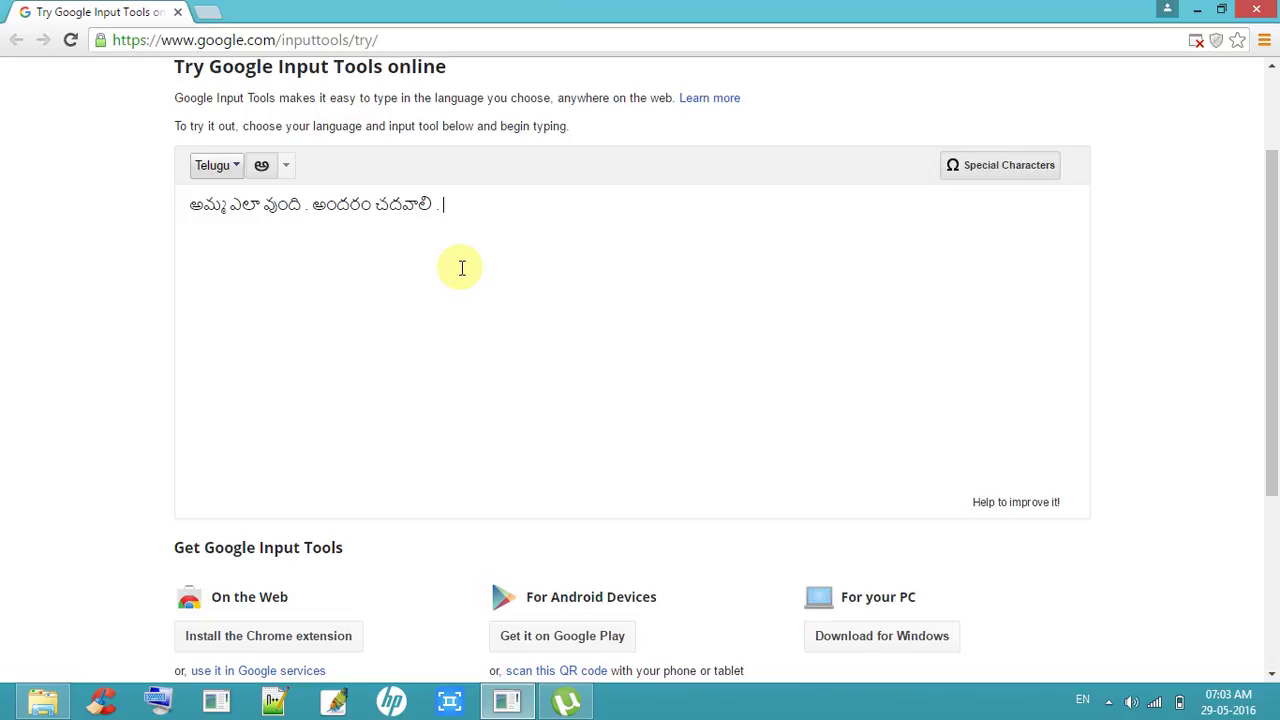
Begin a third sentence with "andaram", using the Telugu suggestion అందరం.
text(a)
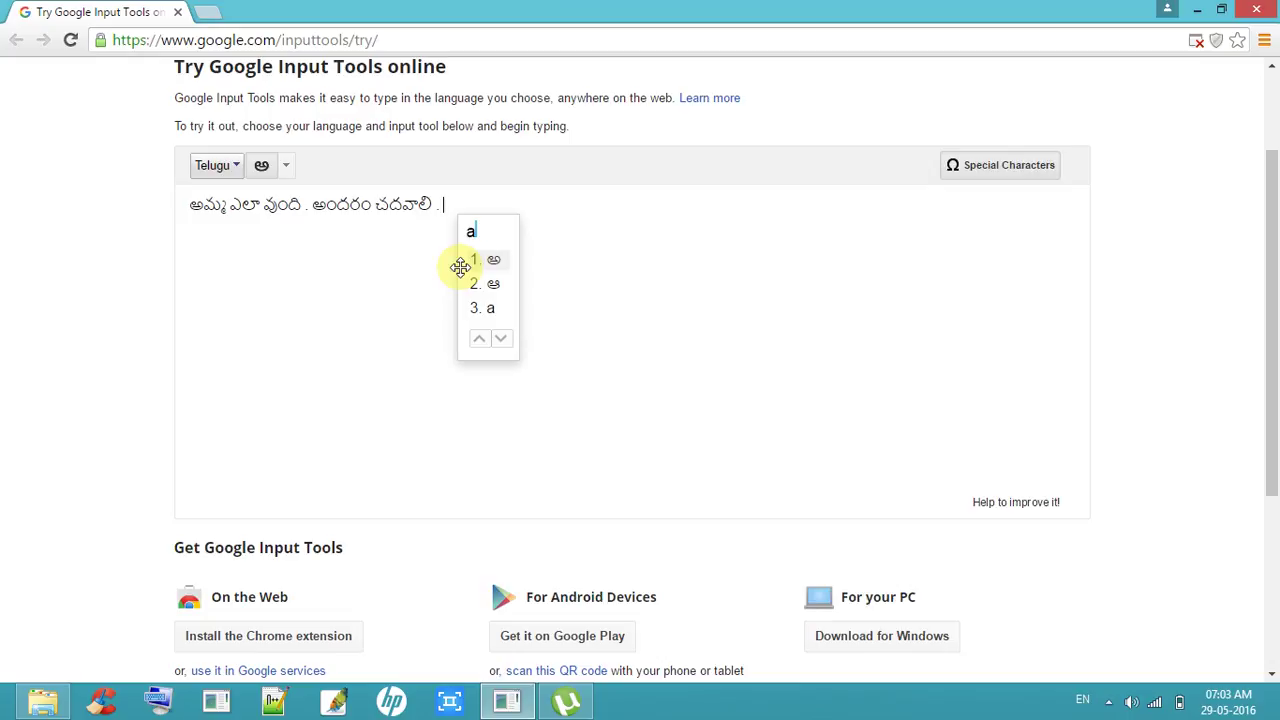
text(nda)
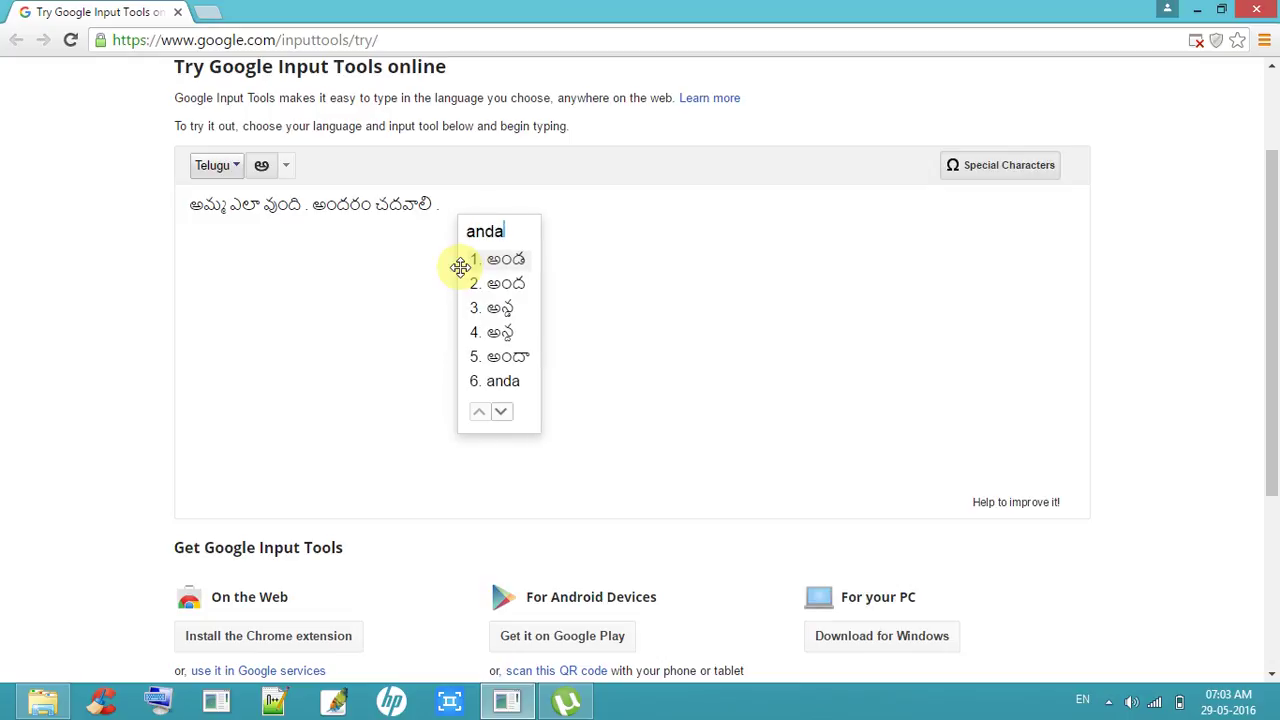
text(ram)
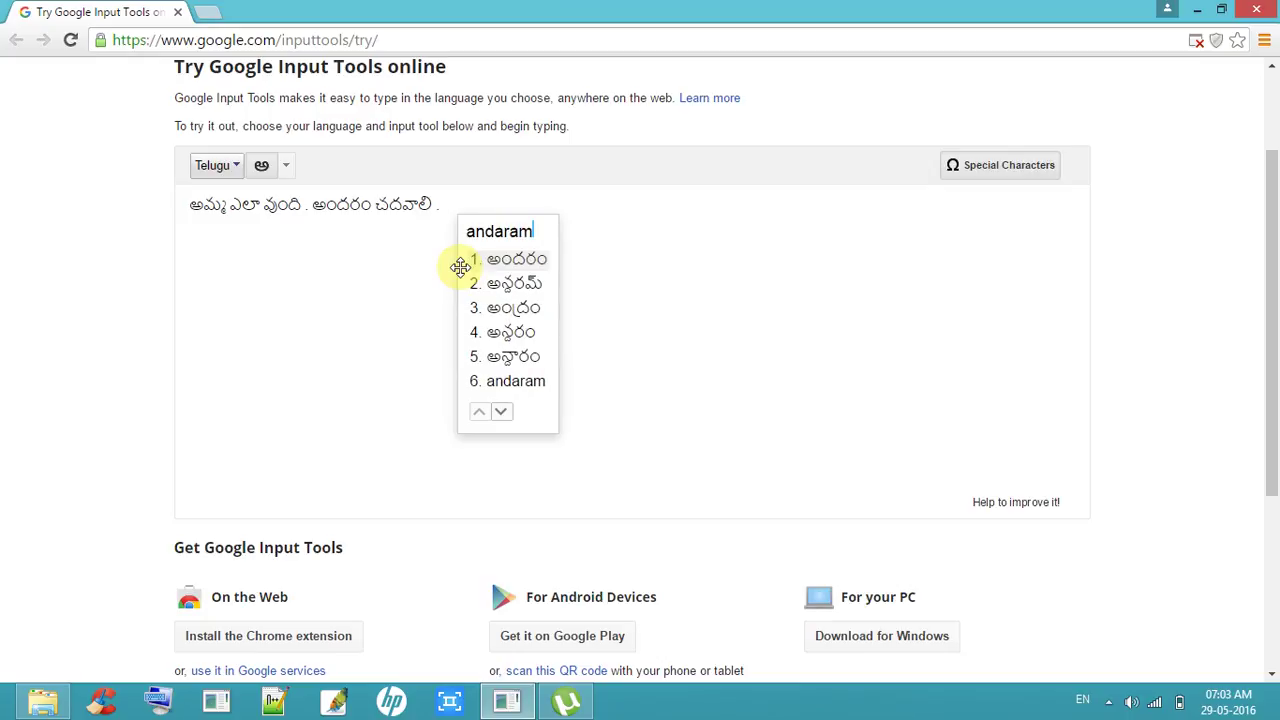
click(517, 258)
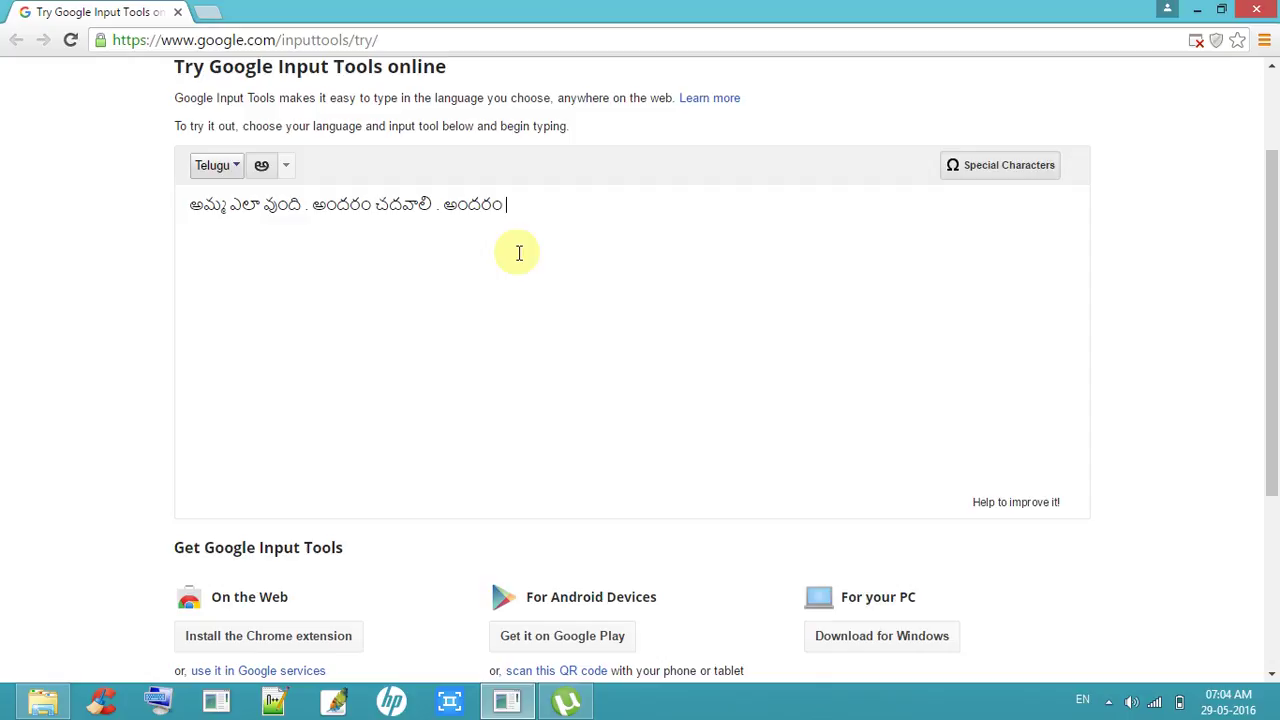
Complete the third sentence with "aaDukovali" as the Telugu suggestion ఆడుకోవాలి, followed by a full stop.
text(aa)
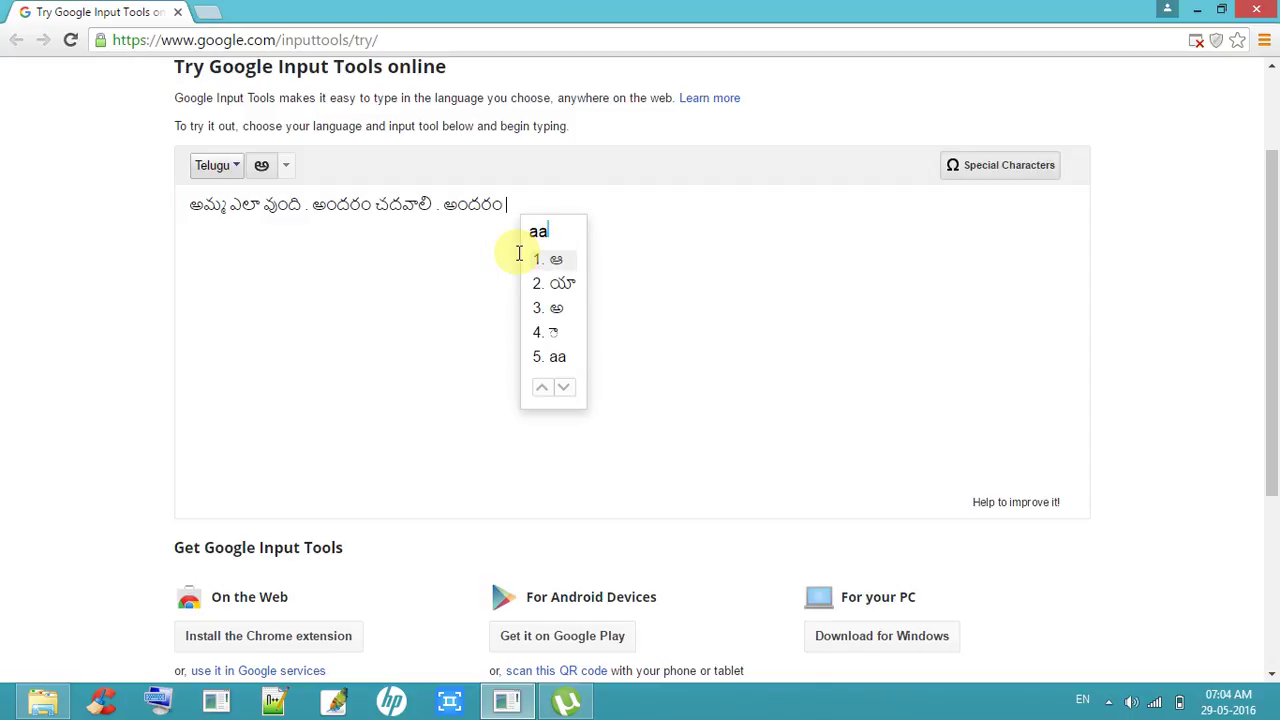
text(D)
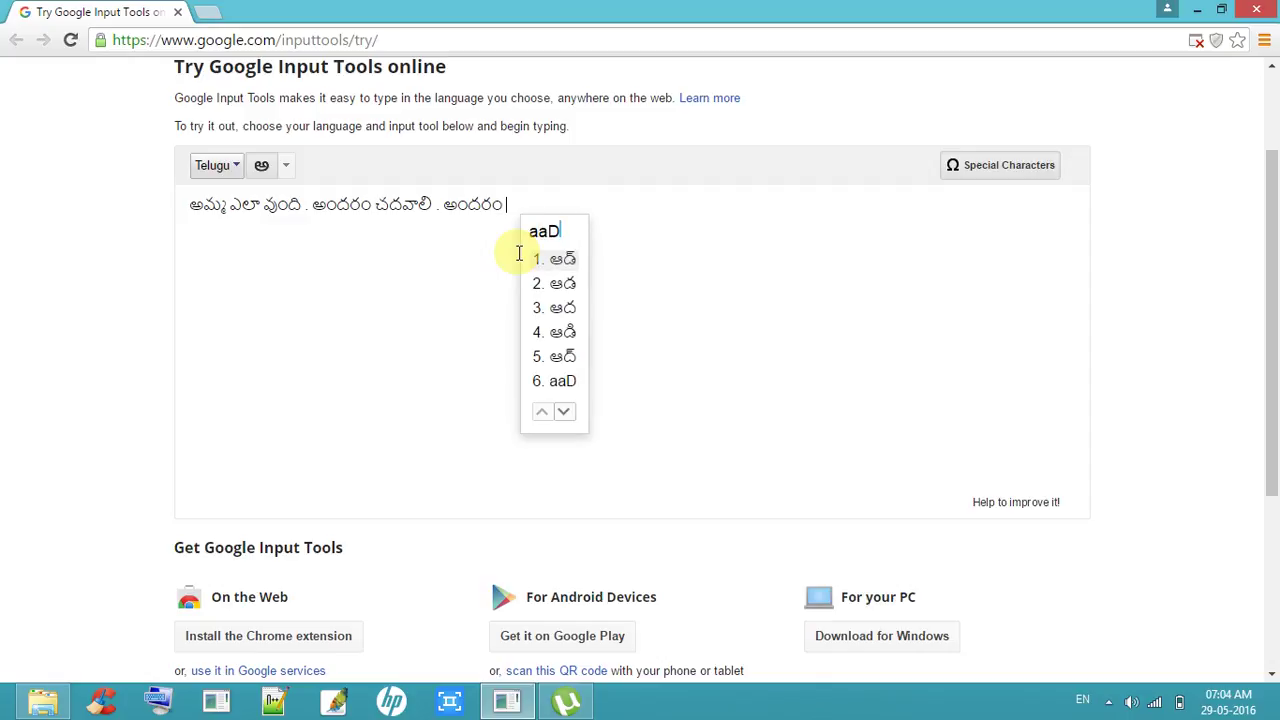
text(u)
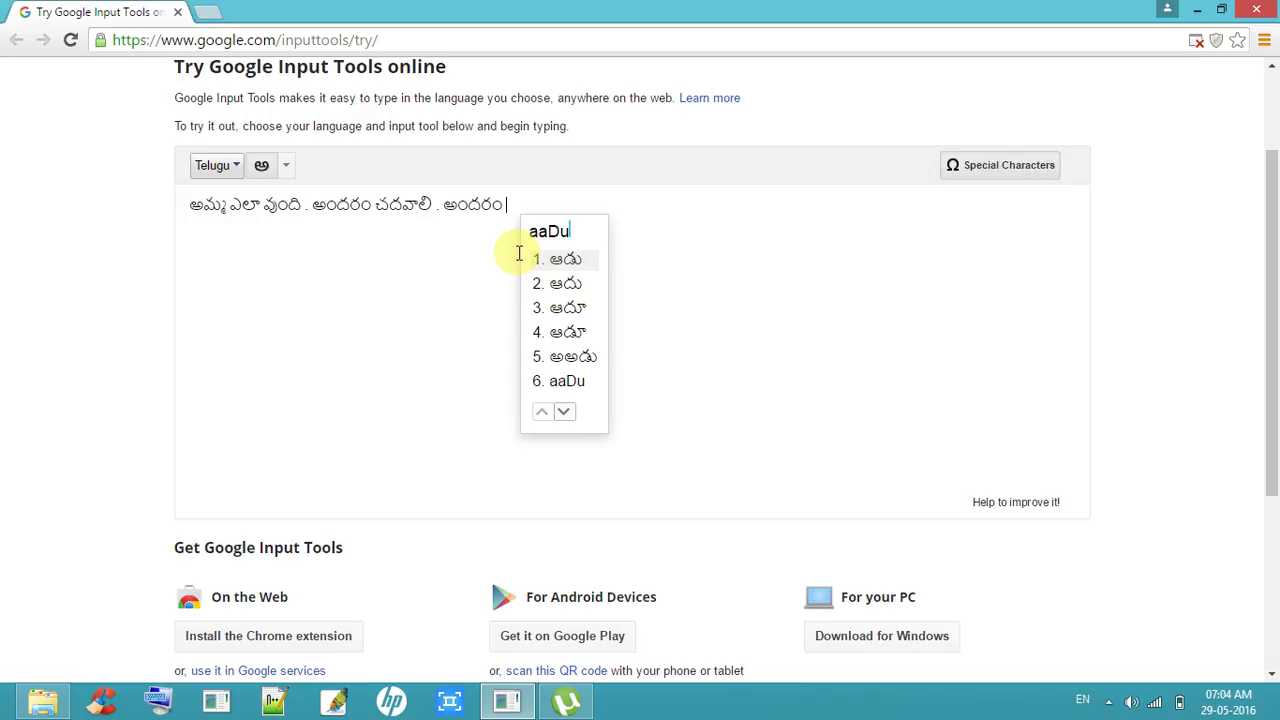
text(k)
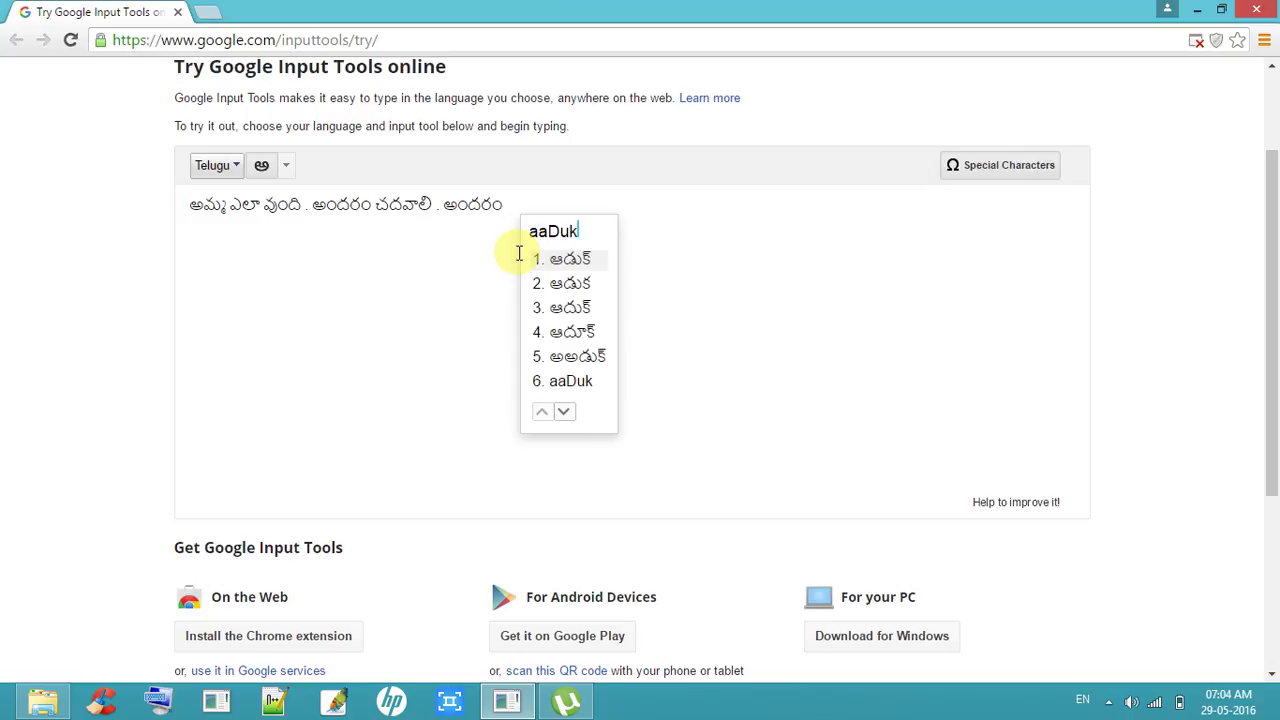
text(o)
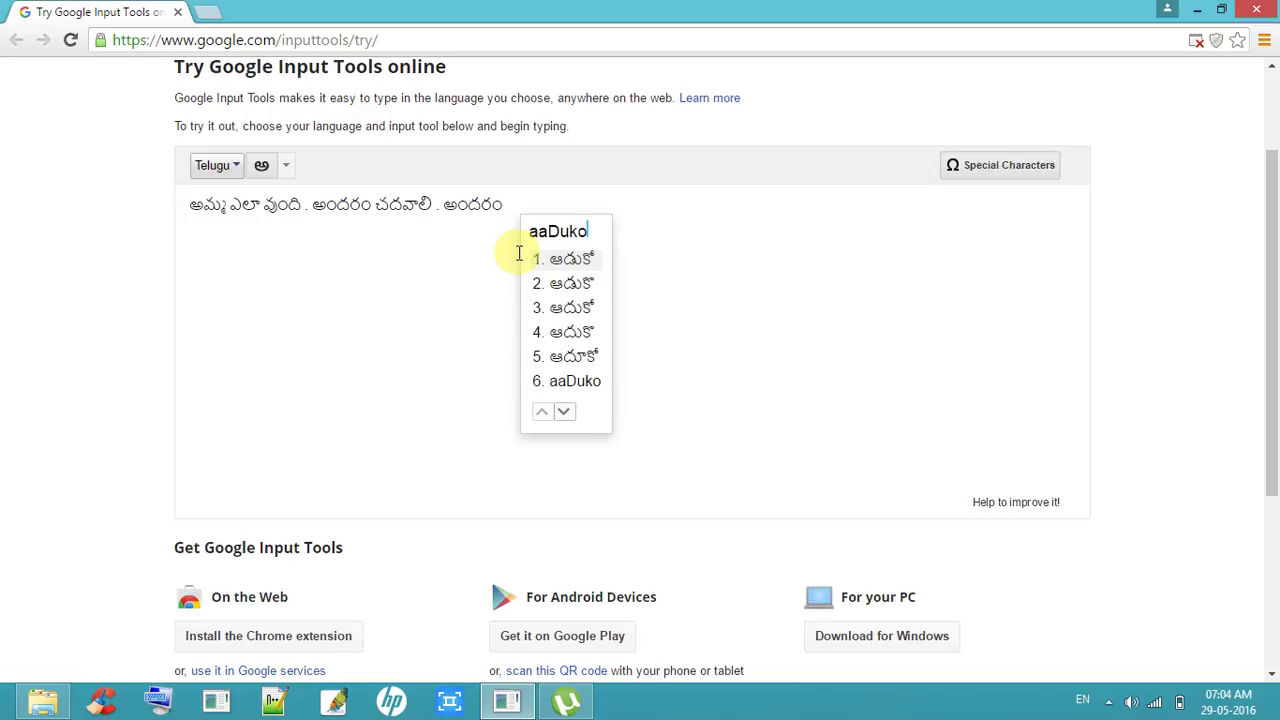
text(va)
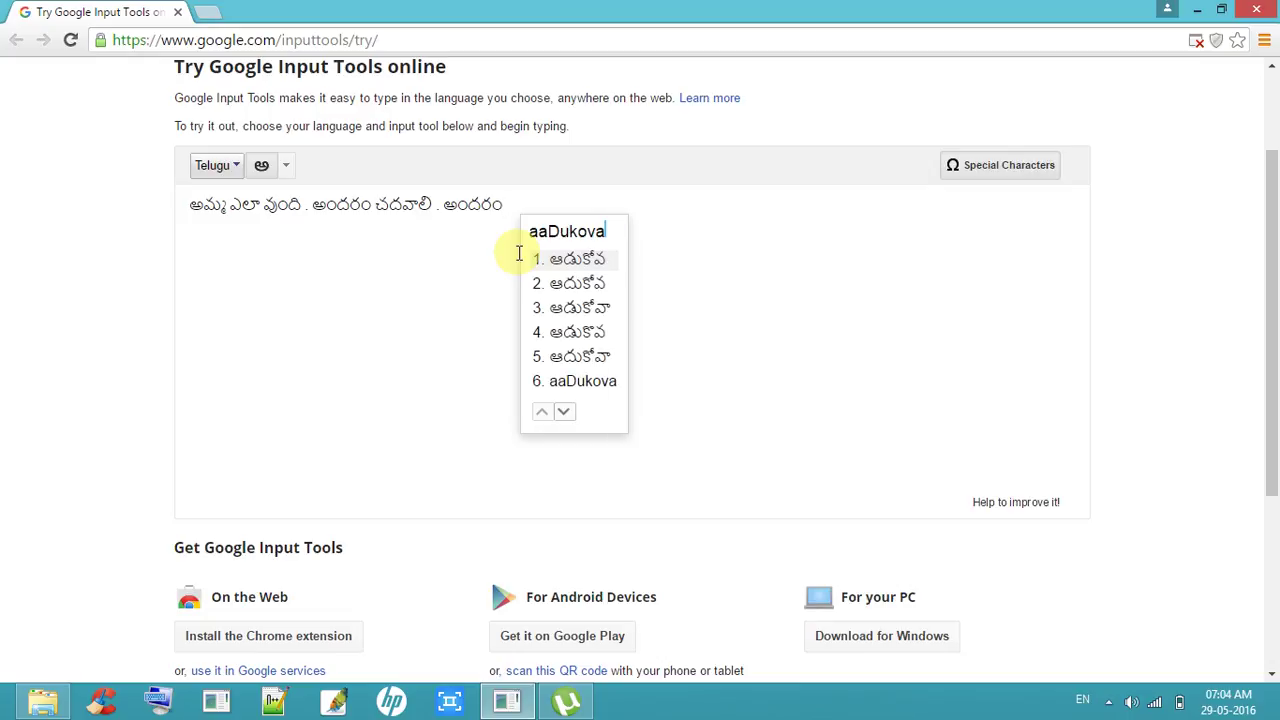
text(li)
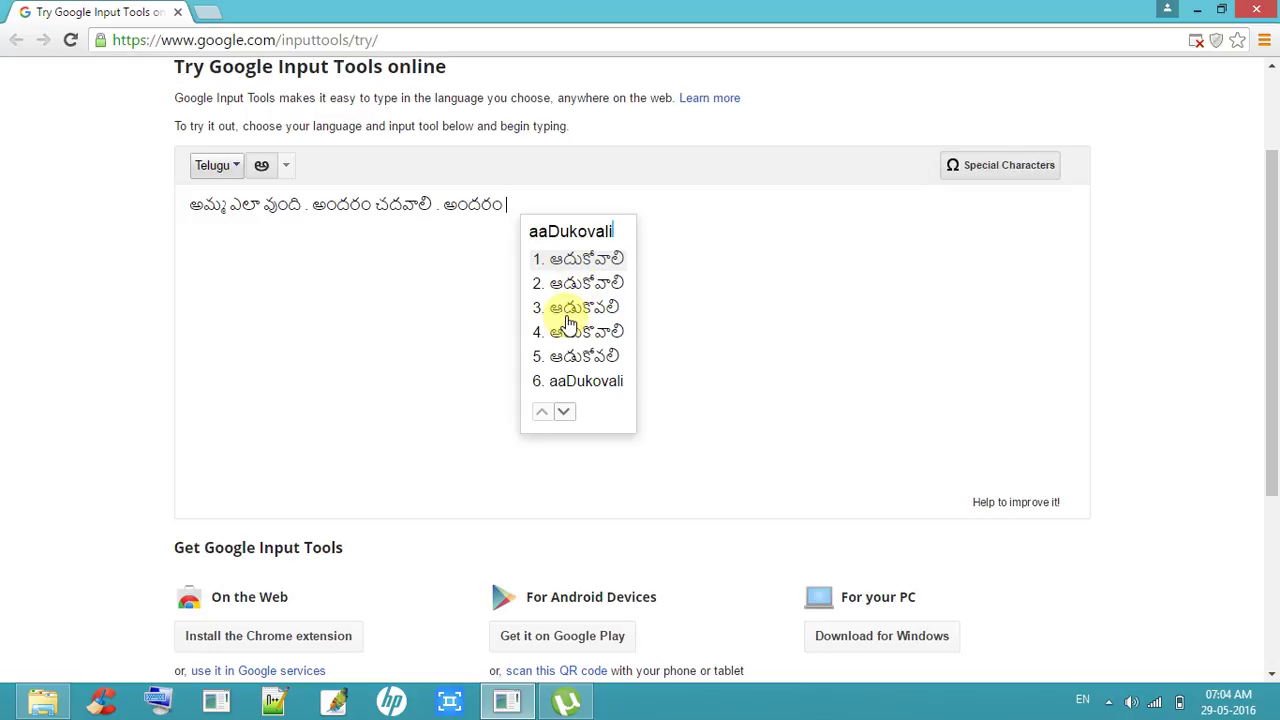
click(585, 281)
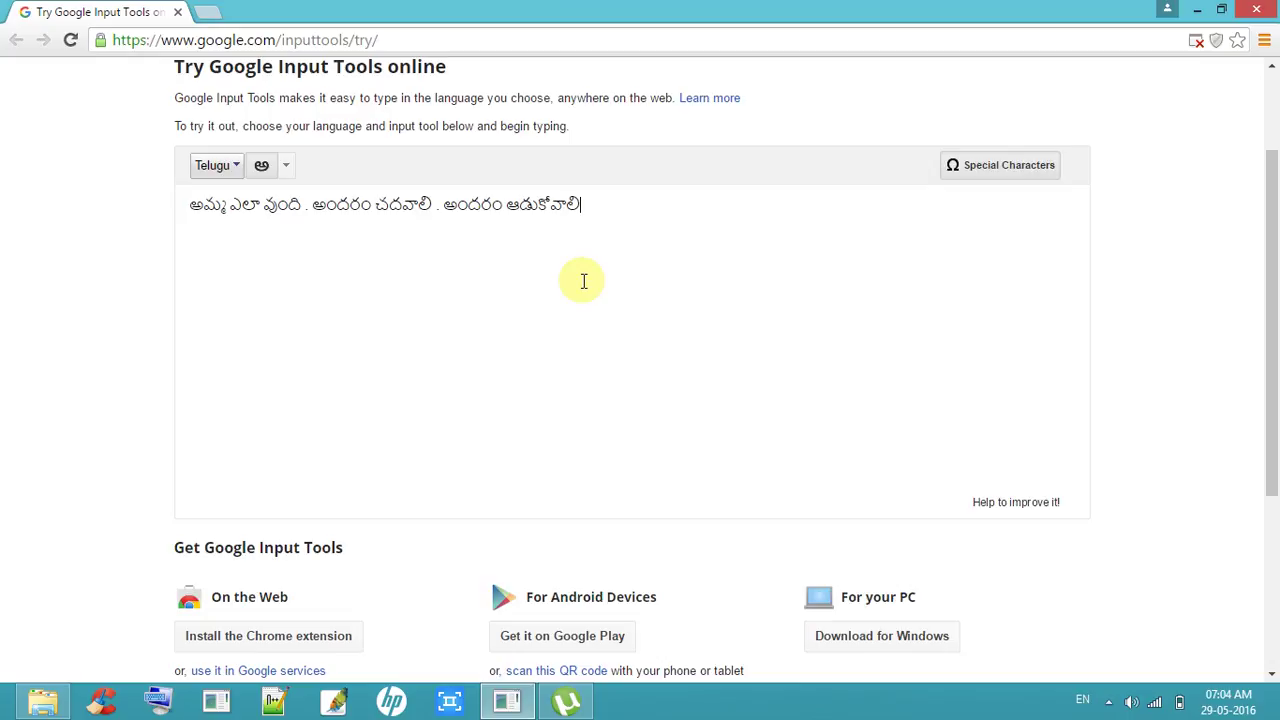
text(.)
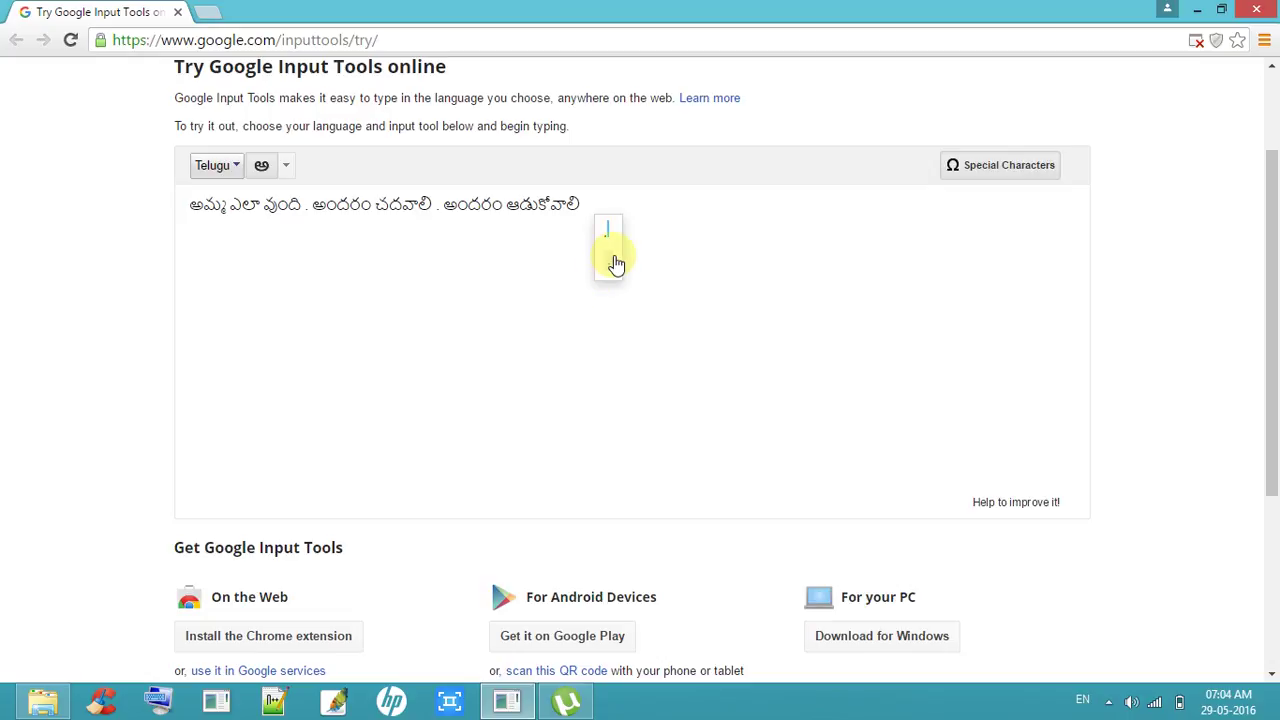
click(610, 264)
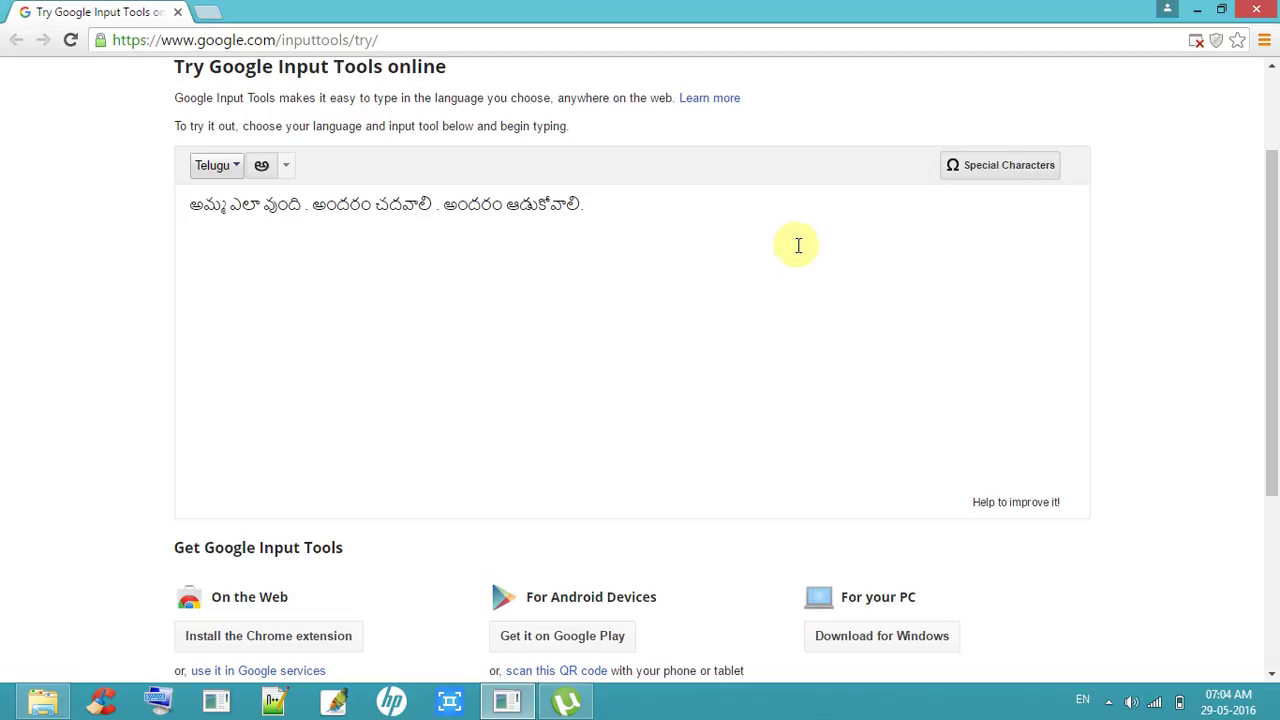
drag(1272, 207, 1276, 160)
scroll(1276, 162, down, 1)
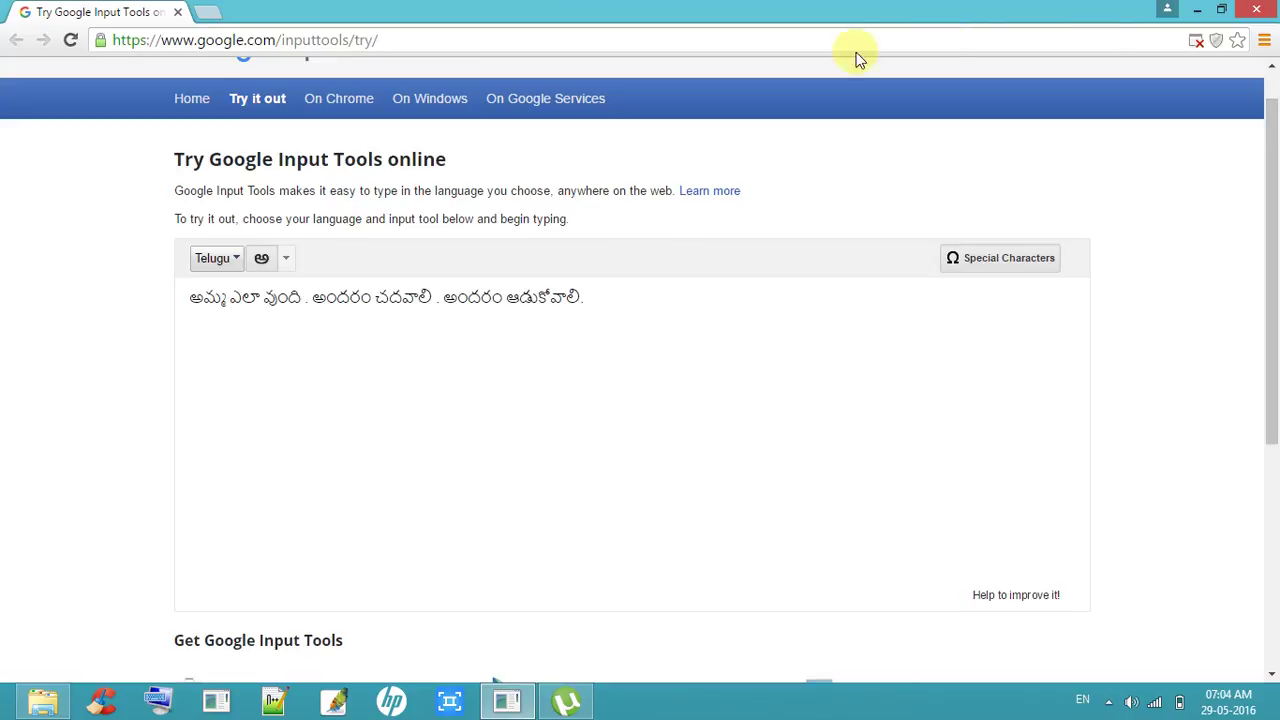
click(208, 11)
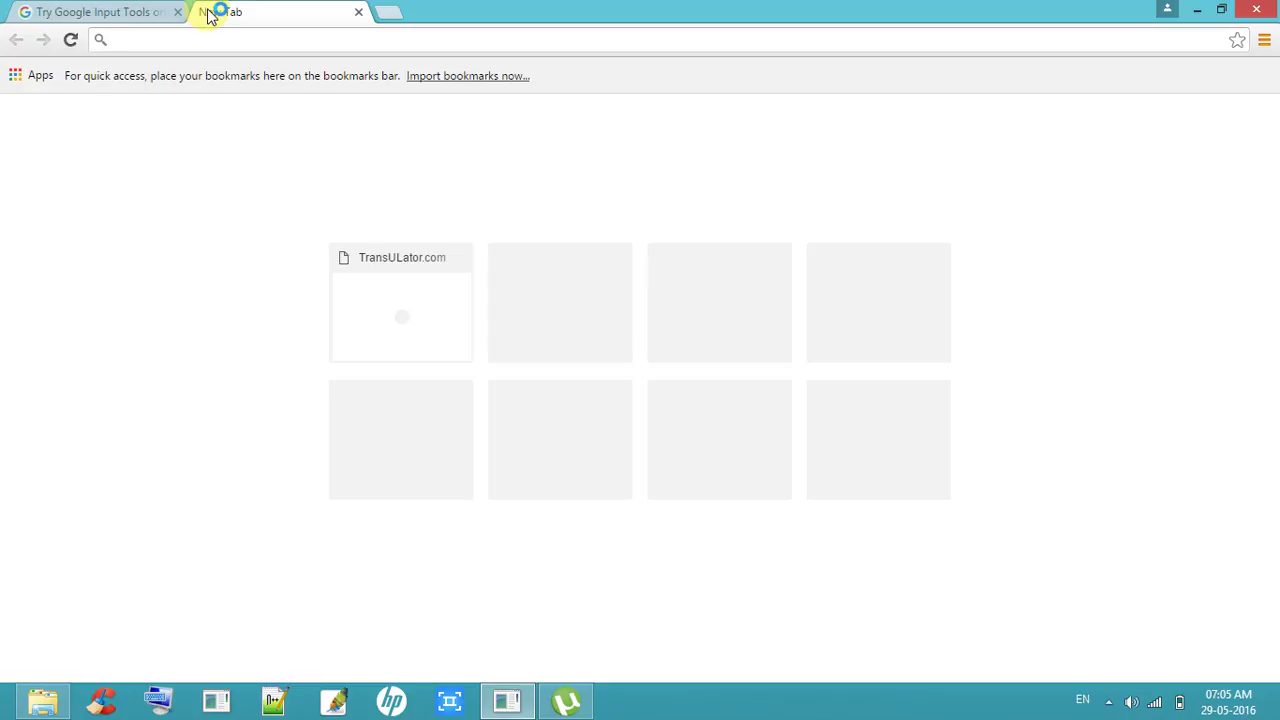
text(g)
key(Return)
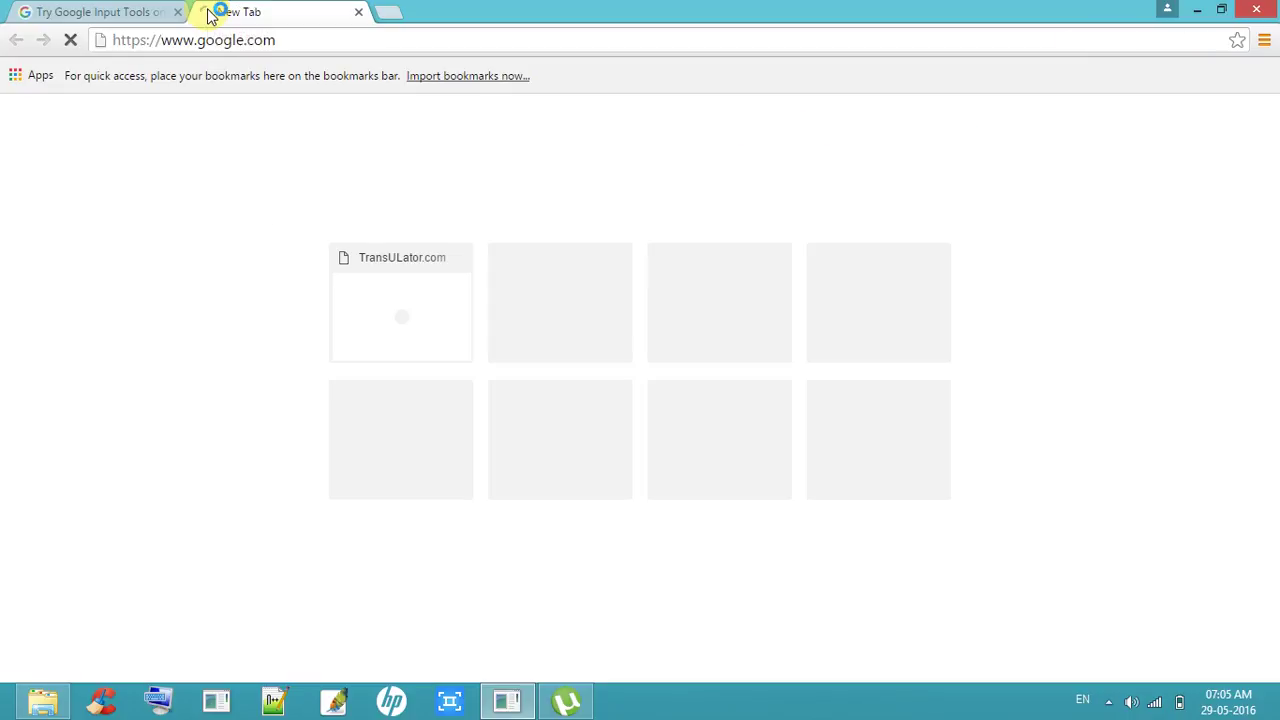
Compare the Google home page with the Input Tools page and return to the Telugu editor.
click(114, 11)
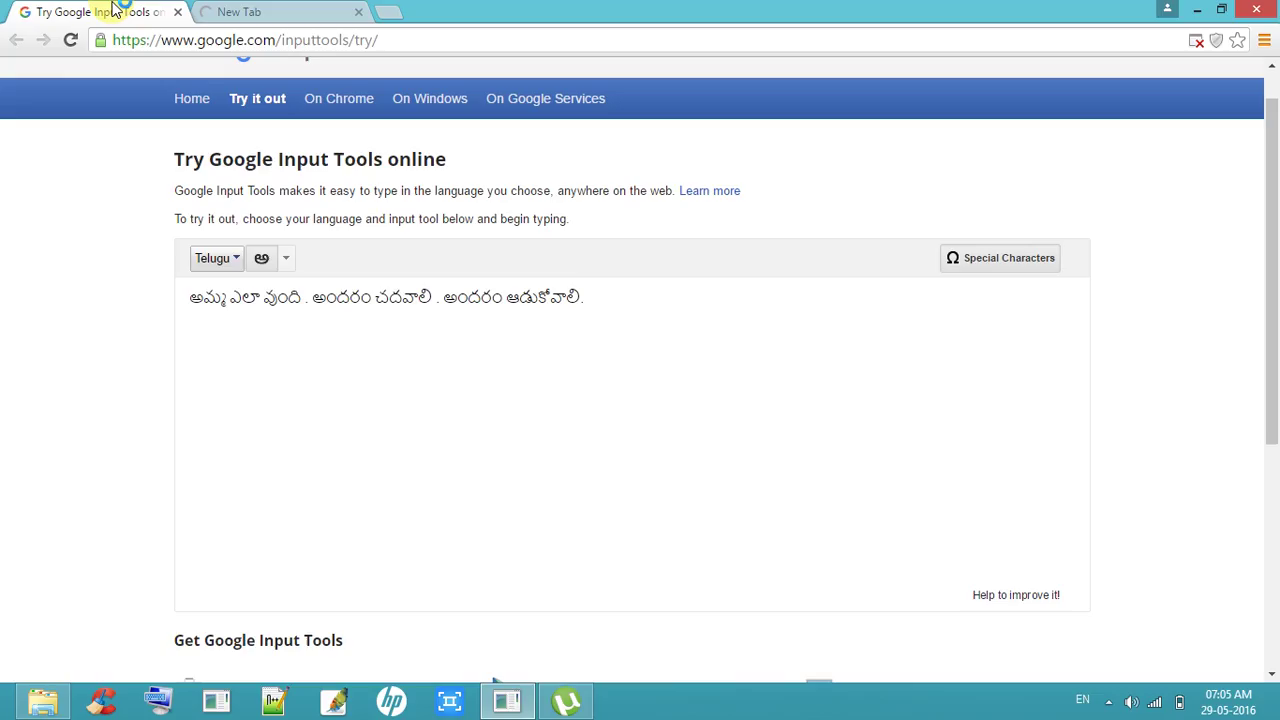
click(212, 11)
click(137, 9)
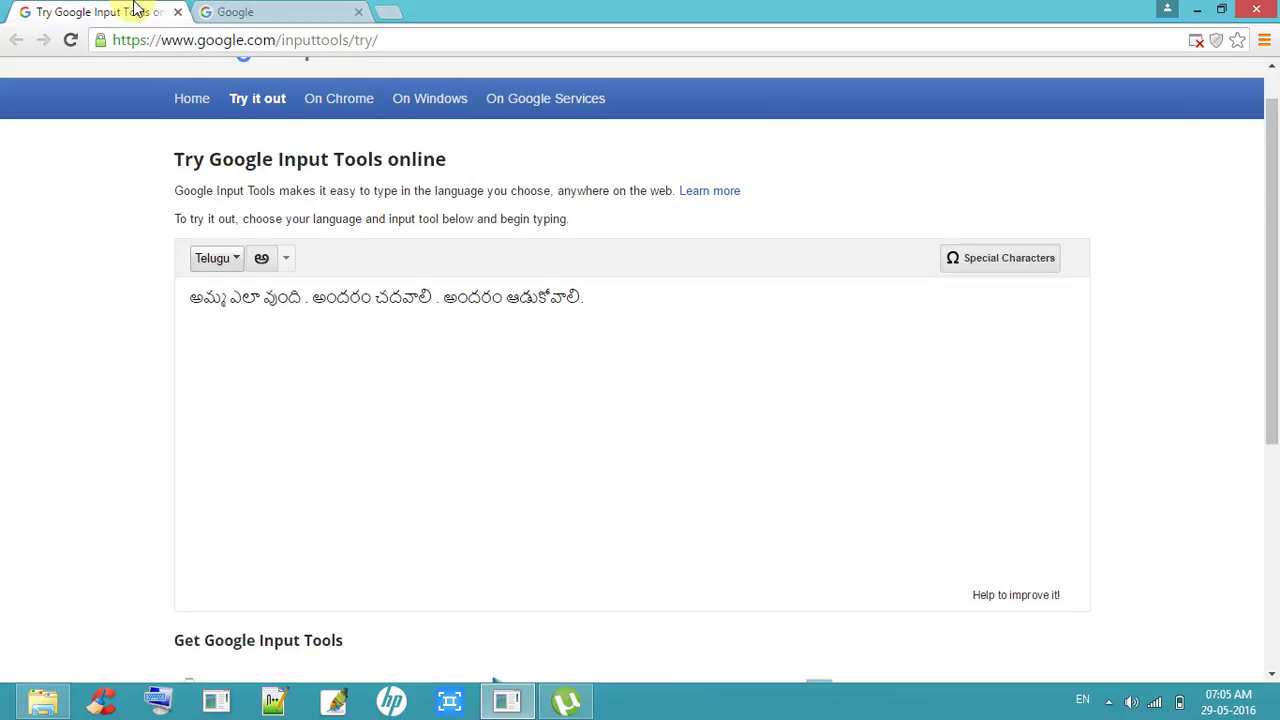
click(265, 10)
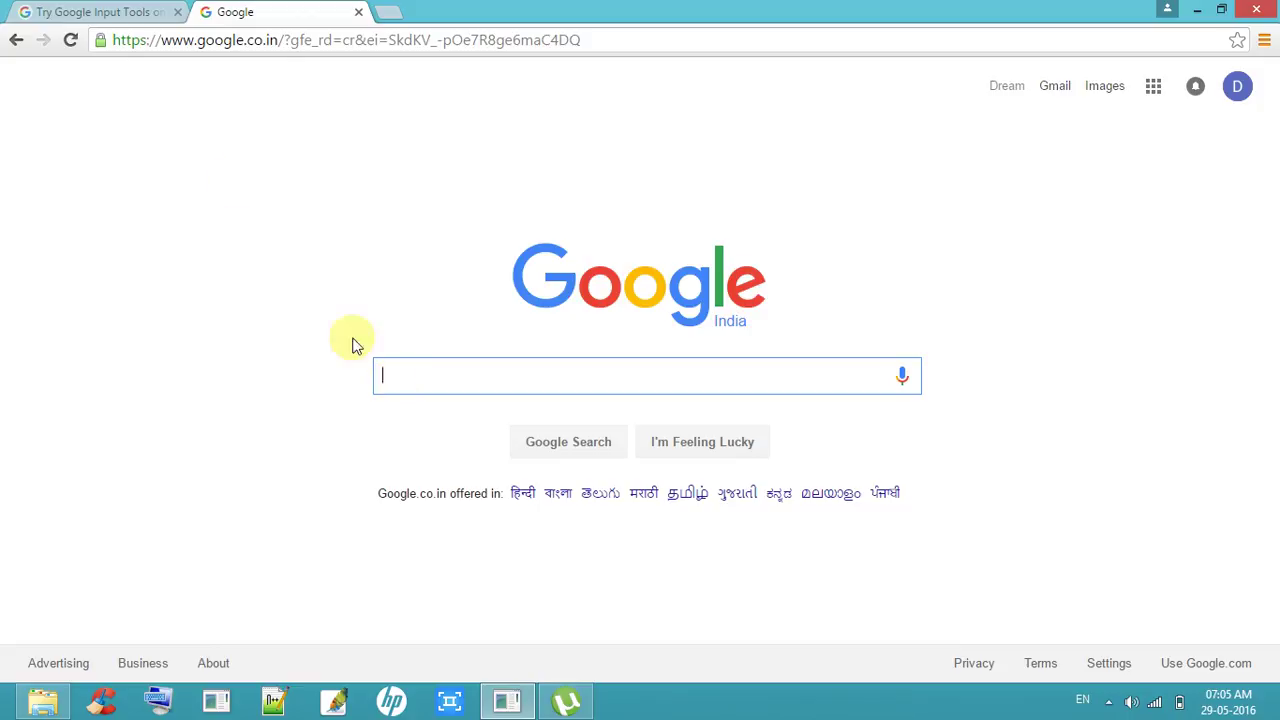
click(117, 10)
click(271, 10)
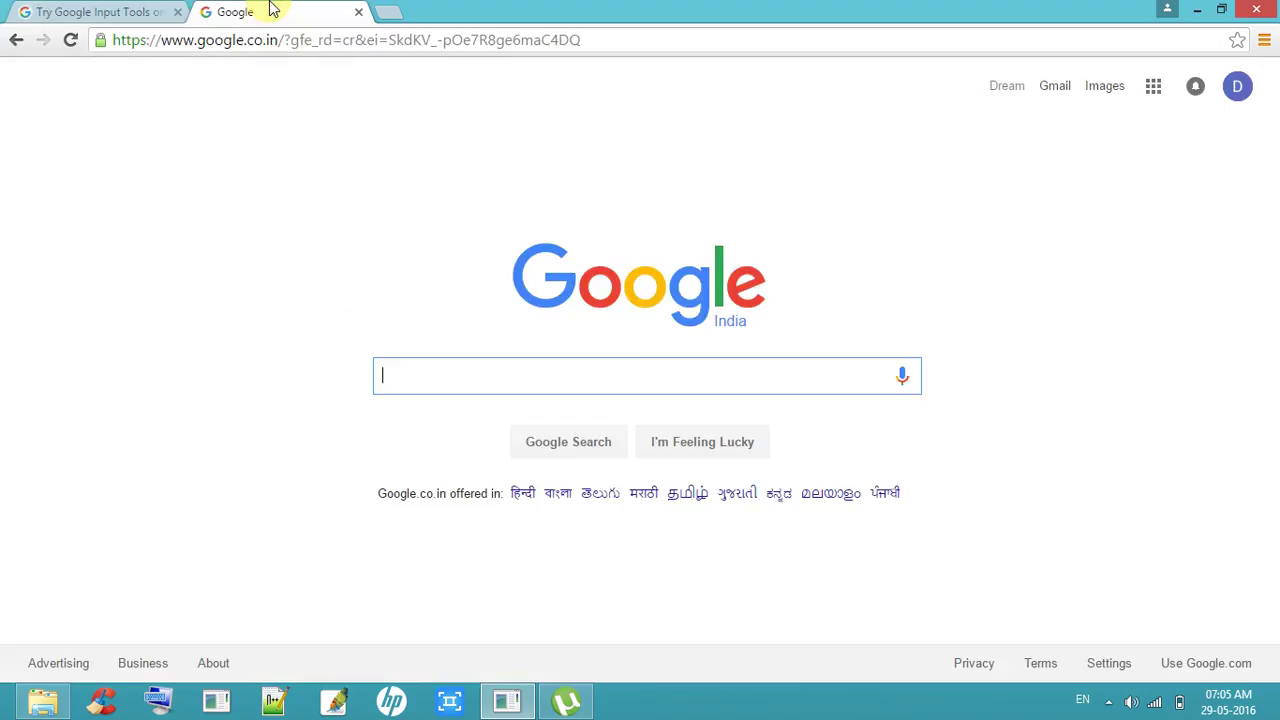
click(100, 10)
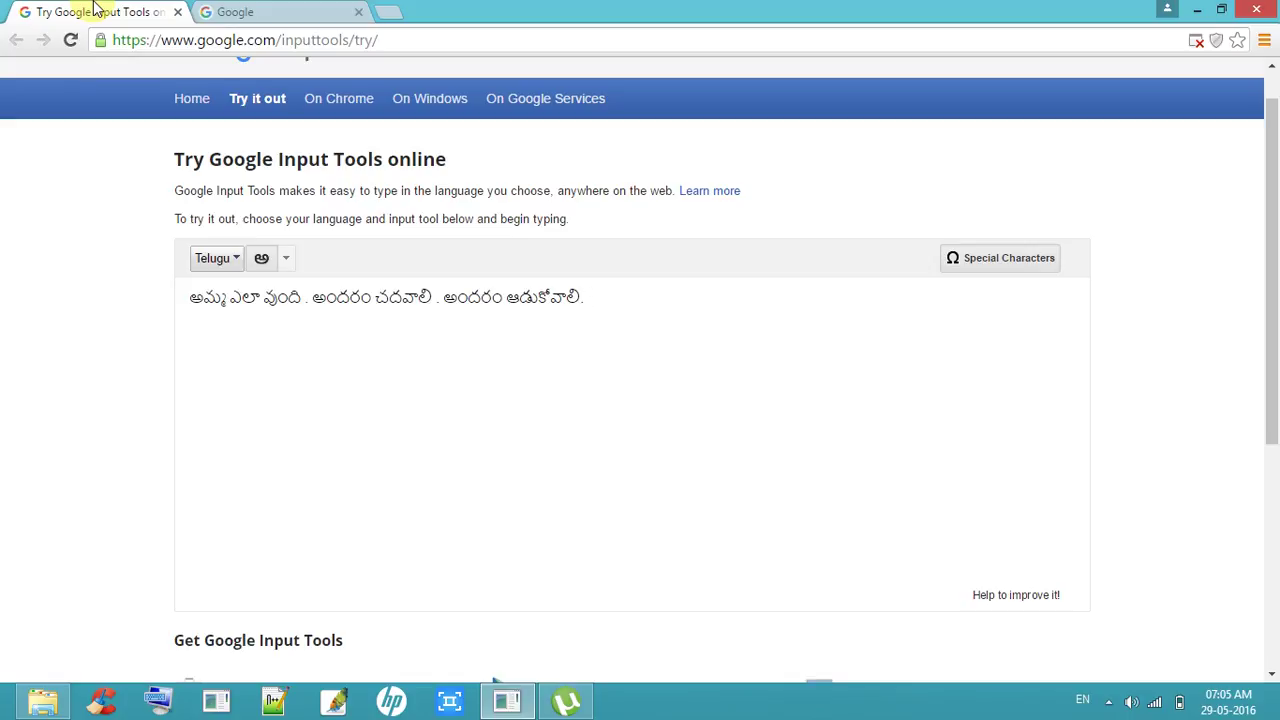
Start a new line below the Telugu sentences in the editor and switch to the Google home page.
key(Return)
click(284, 9)
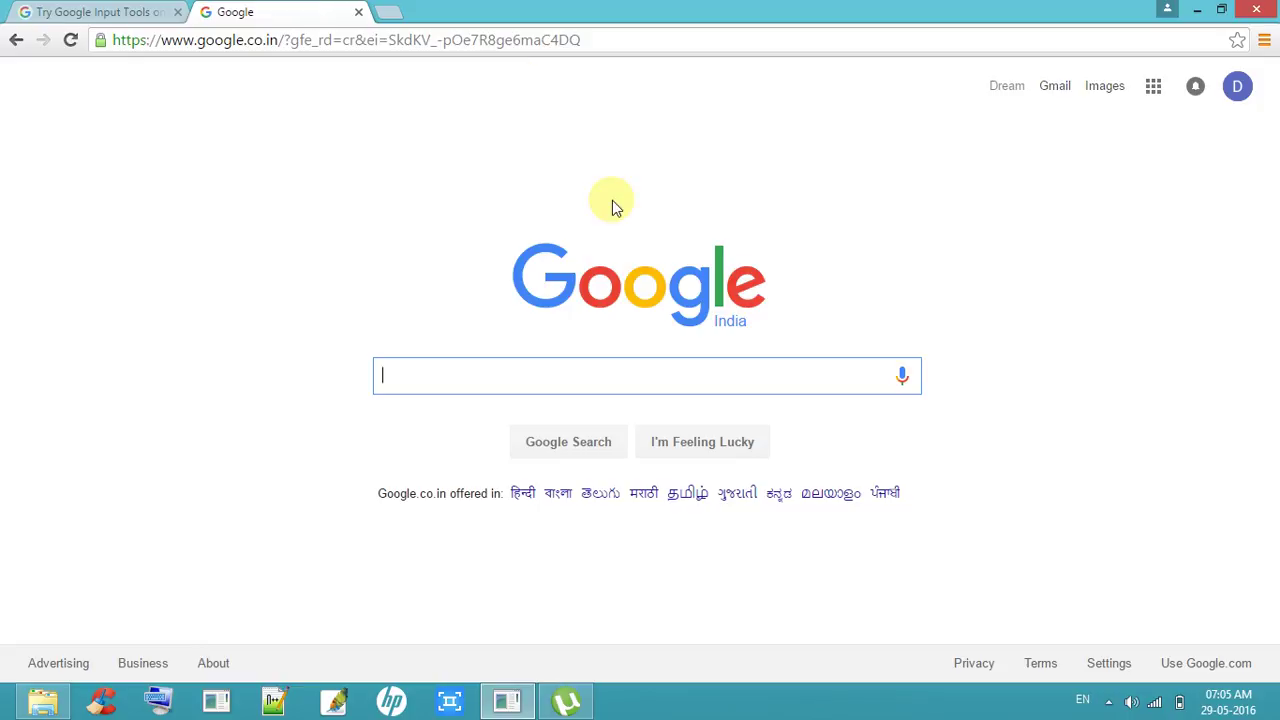
click(1110, 701)
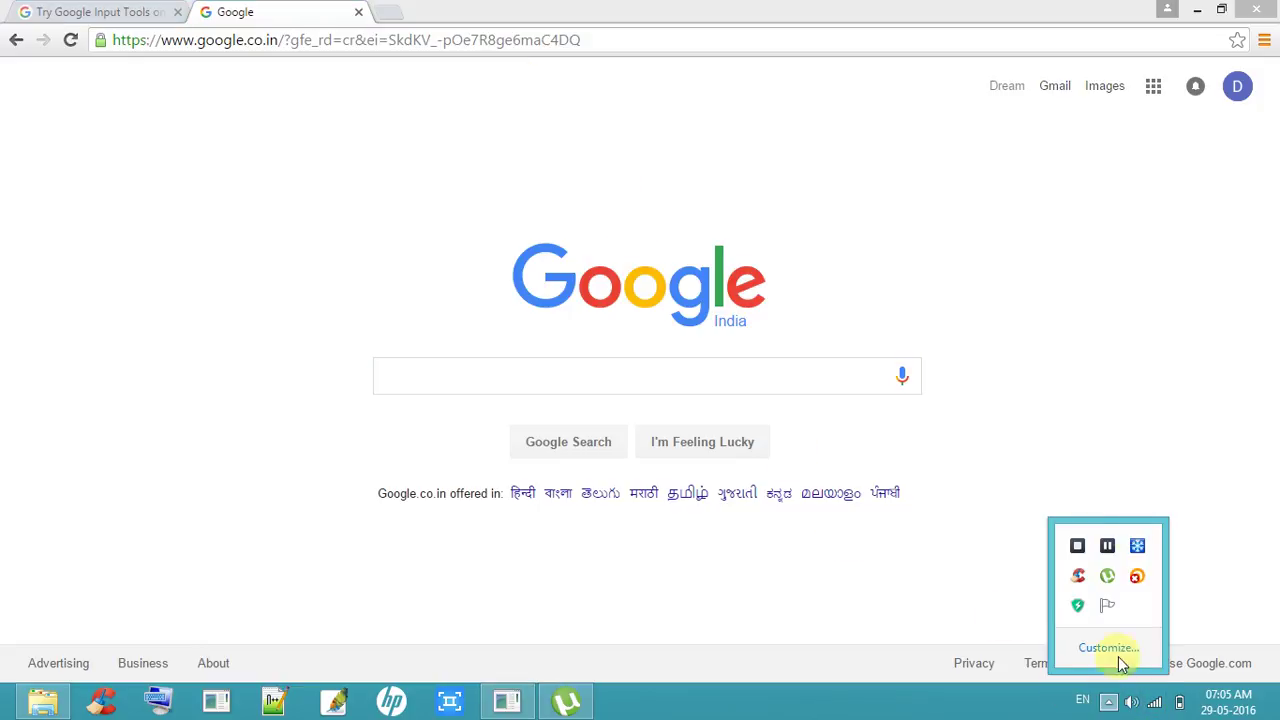
click(1108, 546)
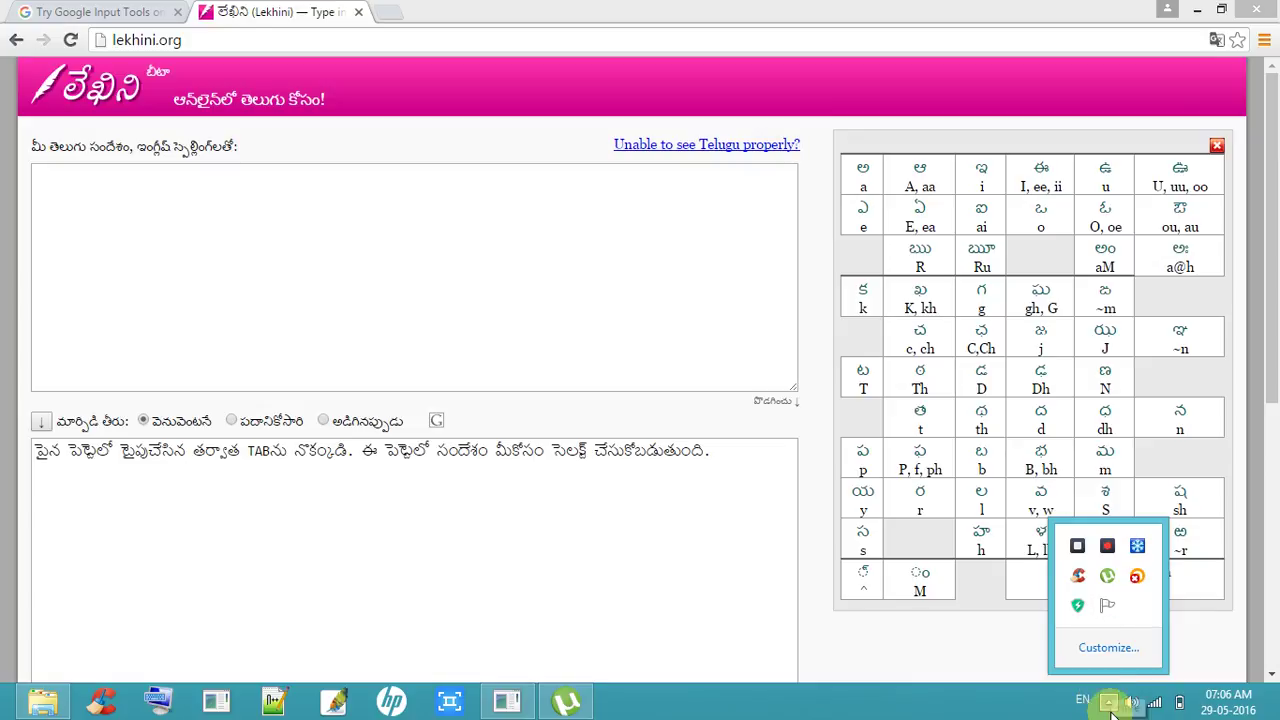
click(1110, 706)
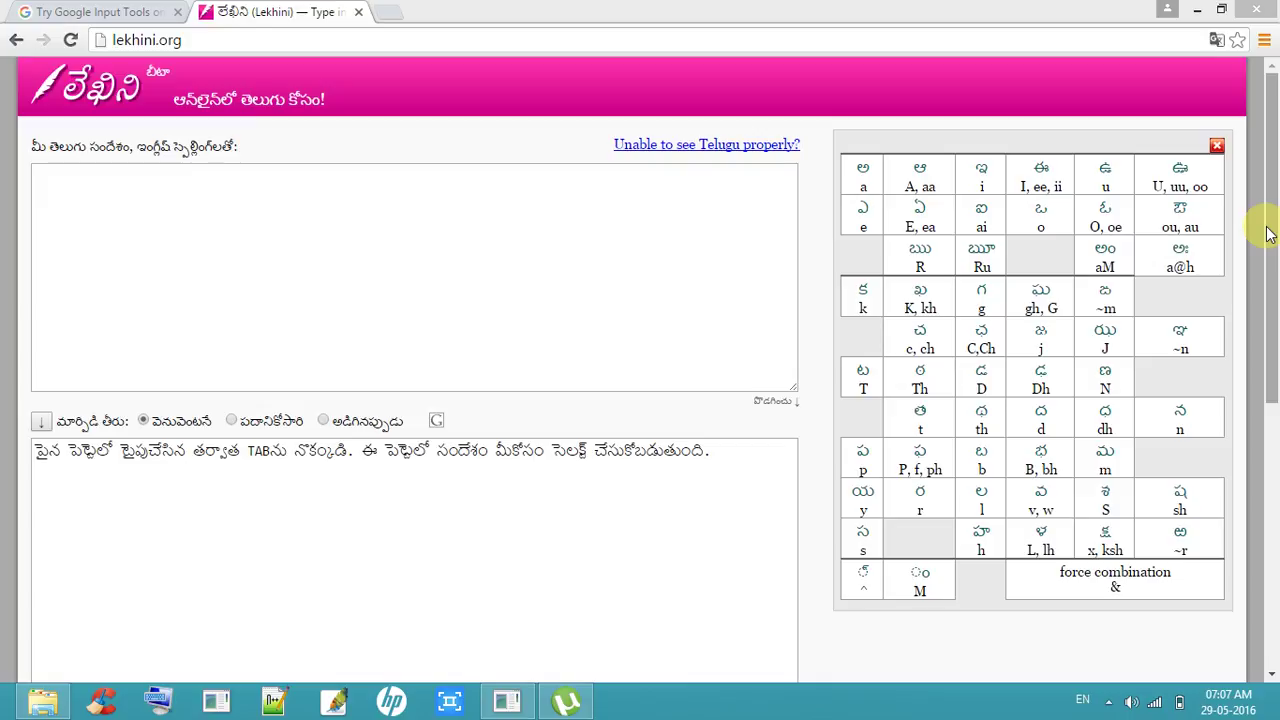
Compare the Lekhini typing page and its letter chart with the Input Tools page, ending in the Google Telugu editor.
drag(1266, 233, 1270, 120)
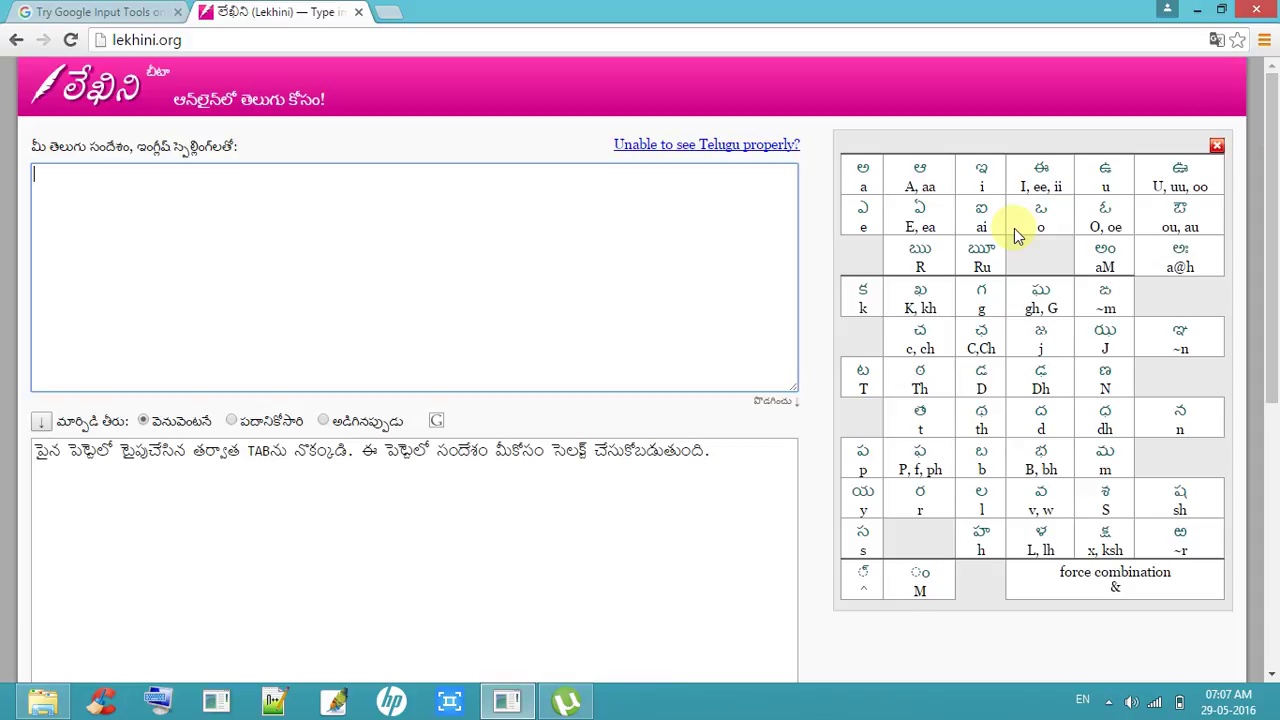
click(110, 11)
click(208, 13)
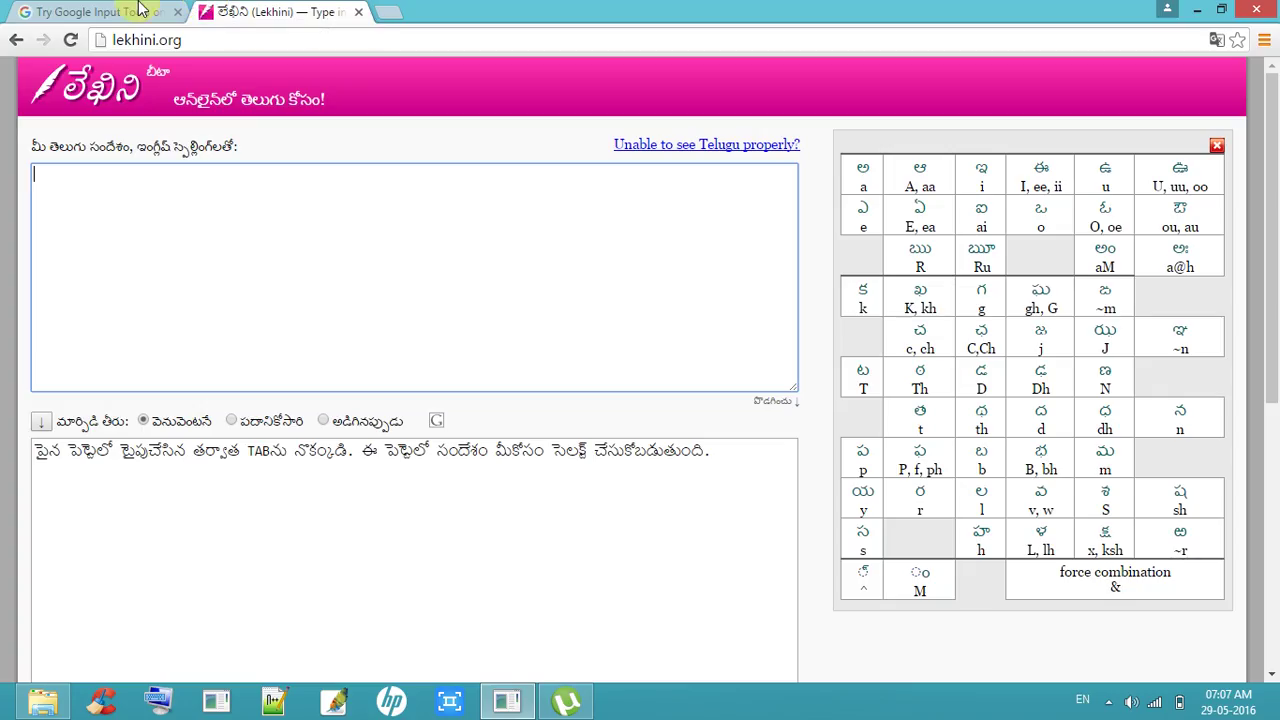
click(140, 10)
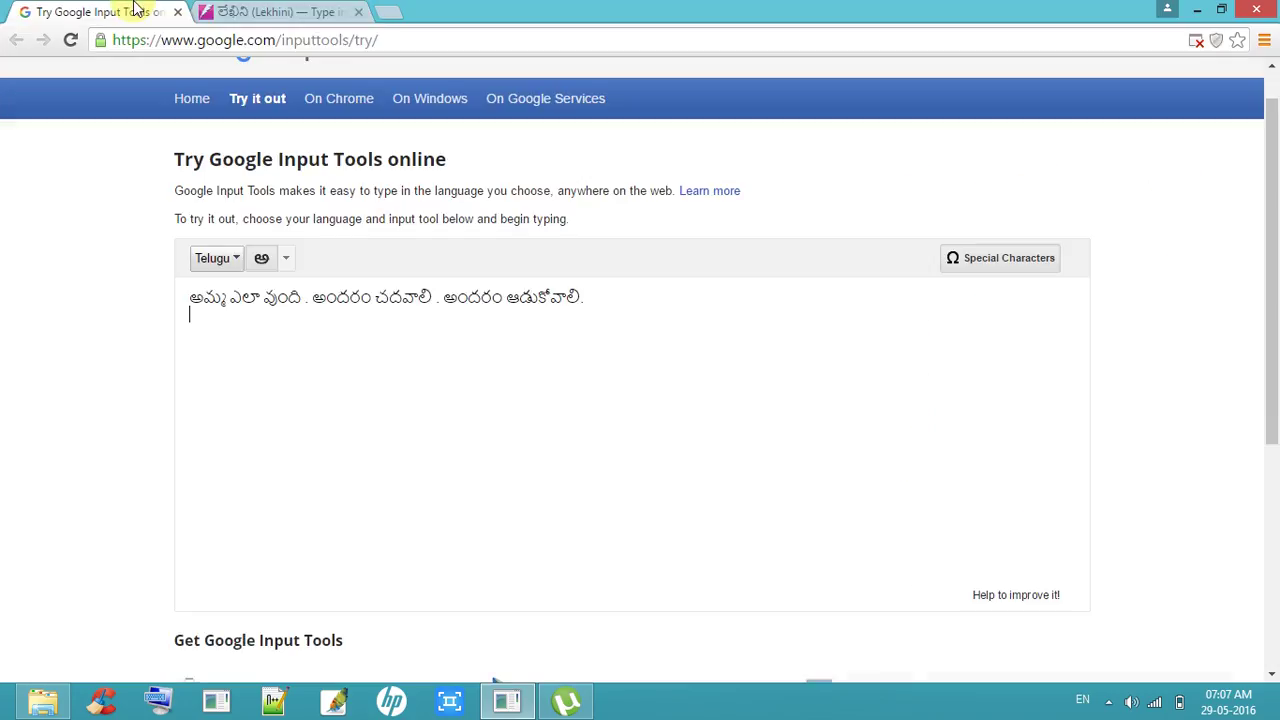
click(675, 474)
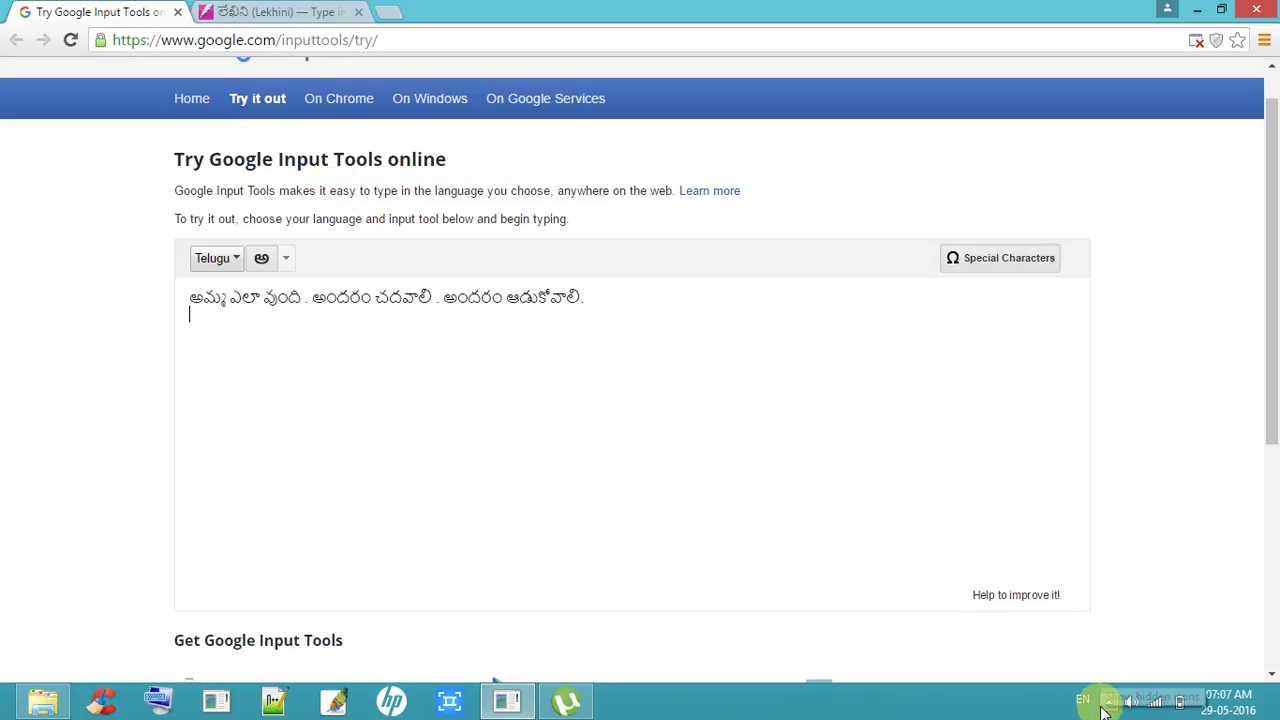